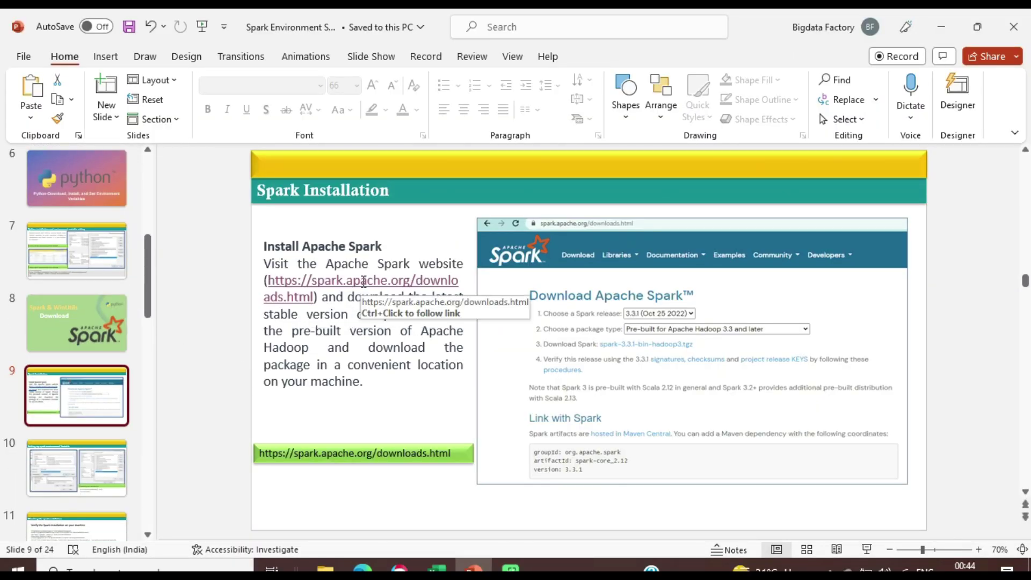
- Open the Spark downloads page linked on the Spark Installation slide and choose Spark release 3.4.0 (Apr 13 2023)
ctrl+click(363, 285)
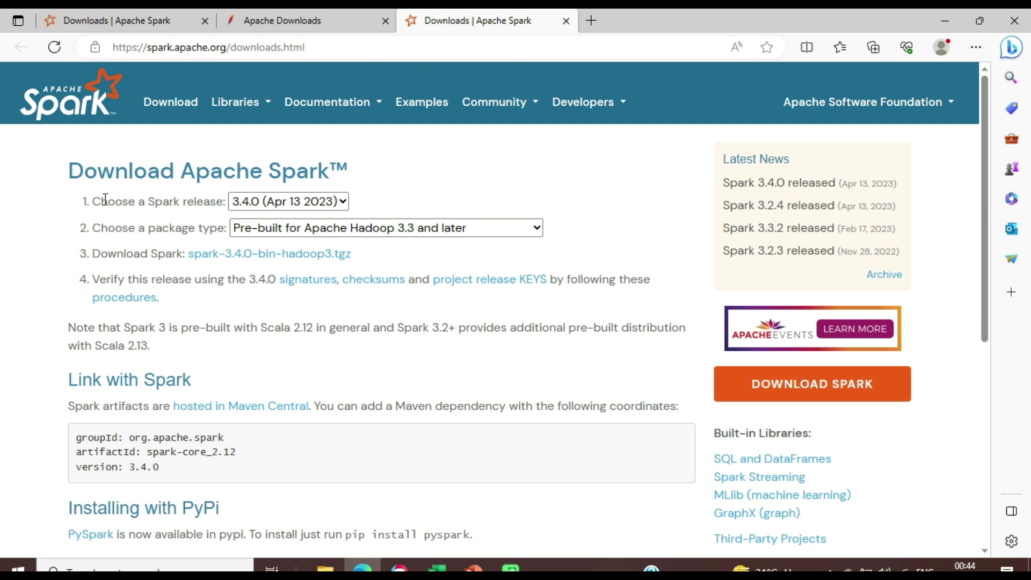
drag(89, 203, 228, 207)
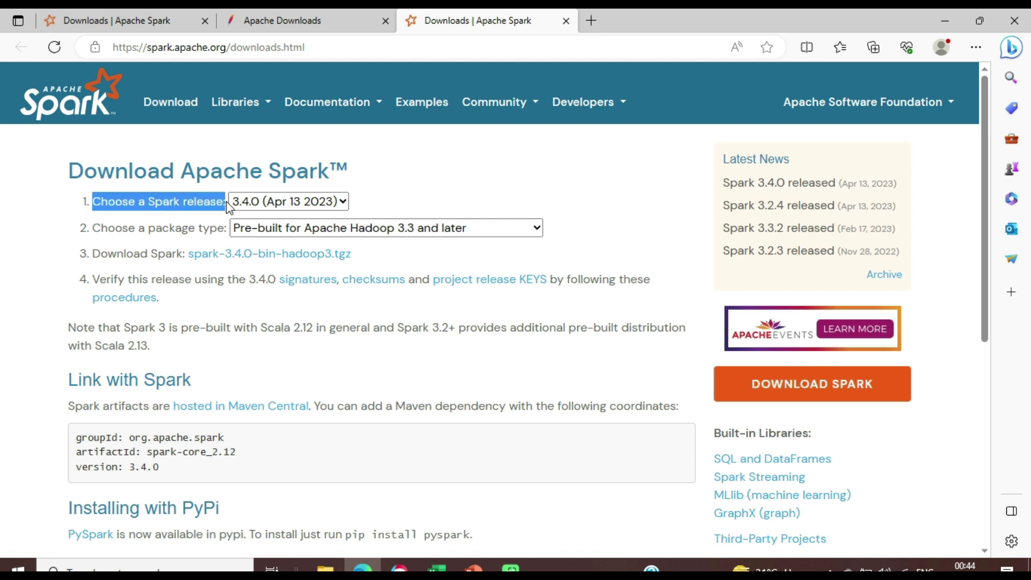
click(231, 205)
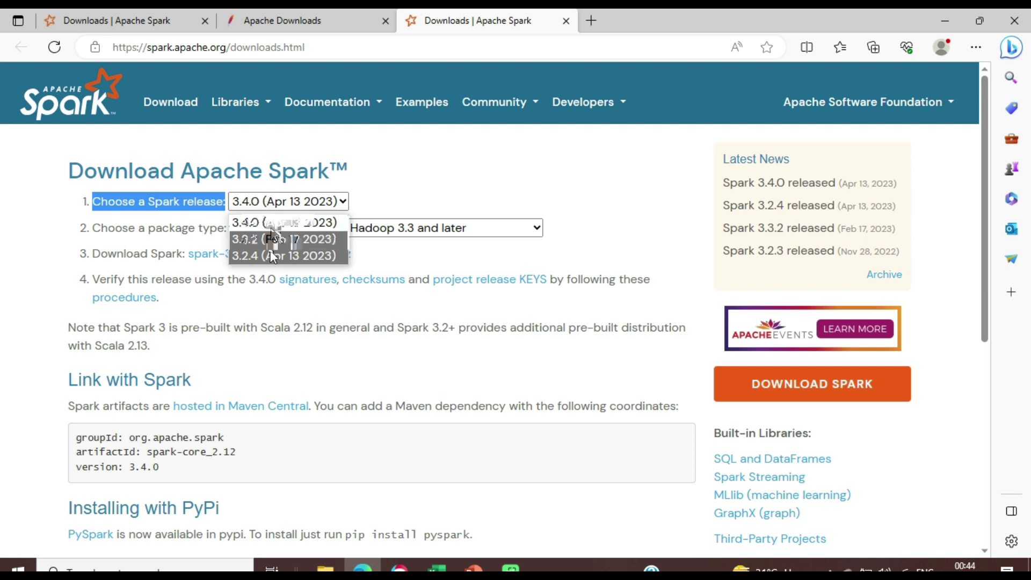
click(272, 223)
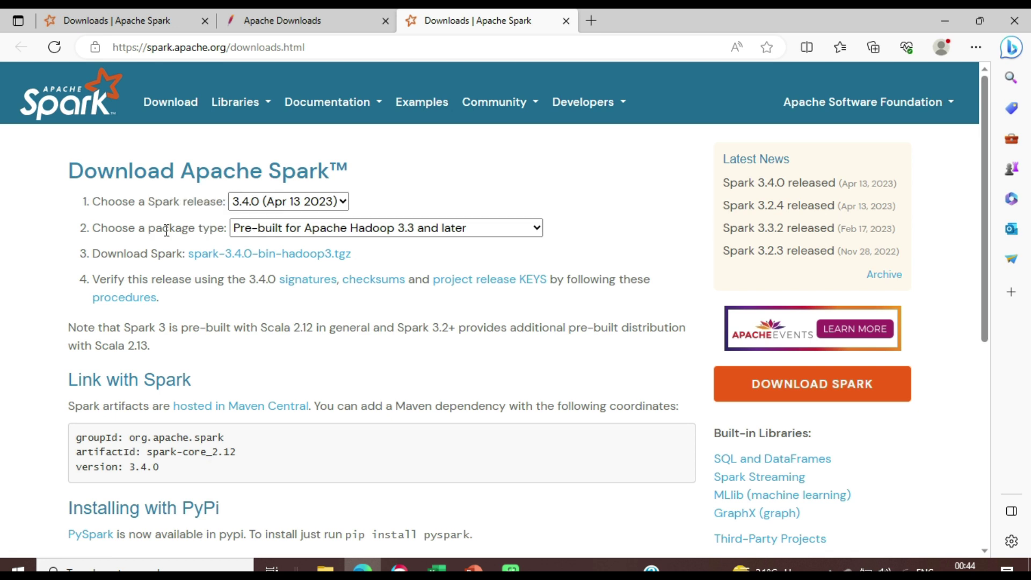
- Download spark-3.4.0-bin-hadoop3.tgz from the suggested Apache site and save it in C:\BigDataFactory\Software
drag(148, 227, 209, 227)
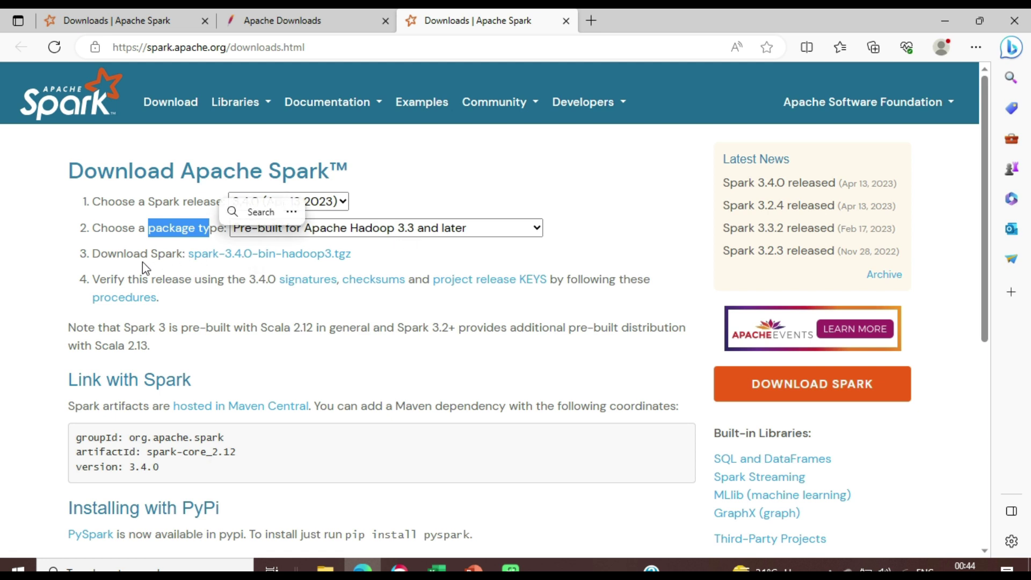
click(262, 254)
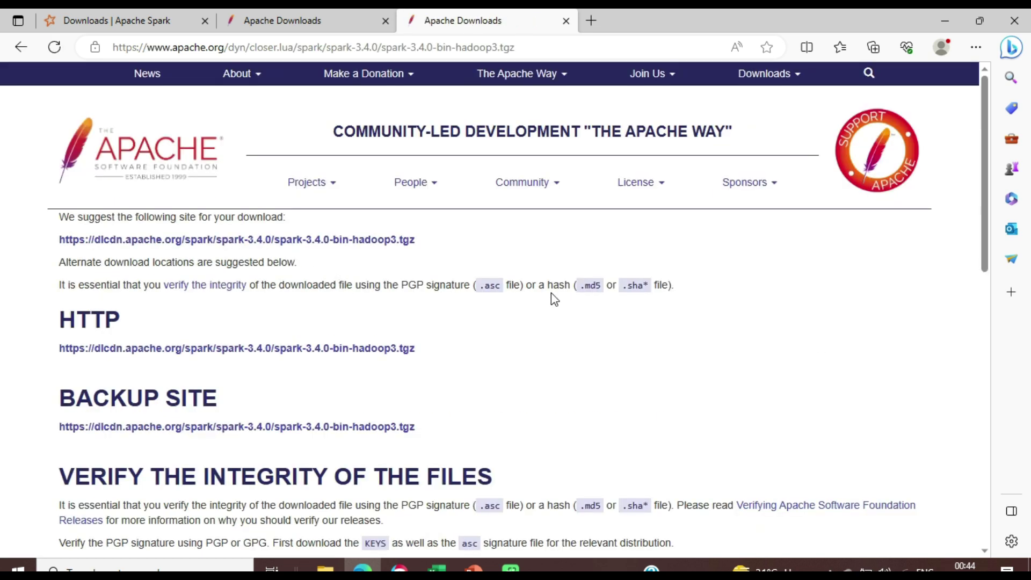
click(293, 243)
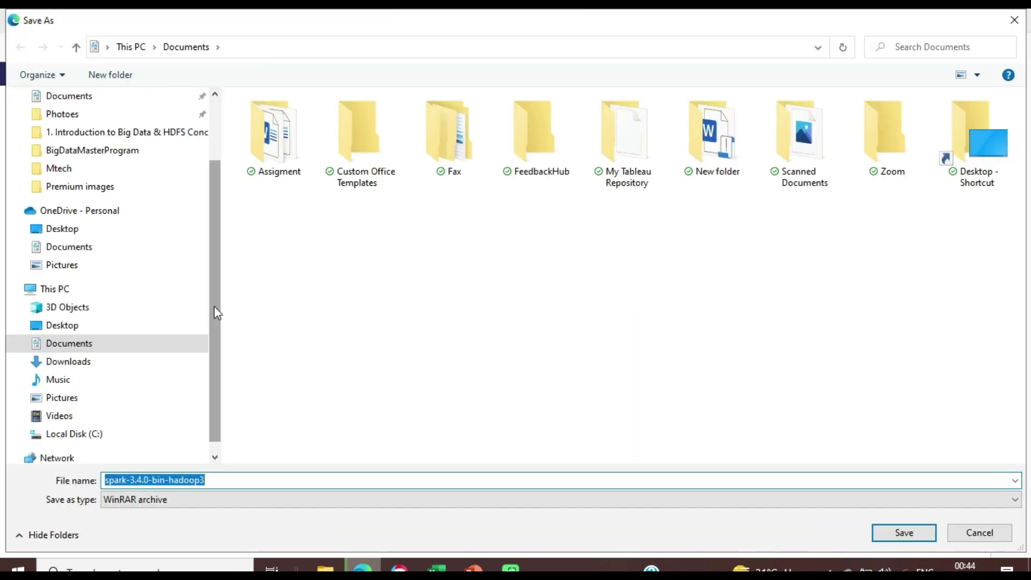
scroll(216, 312, down, 1)
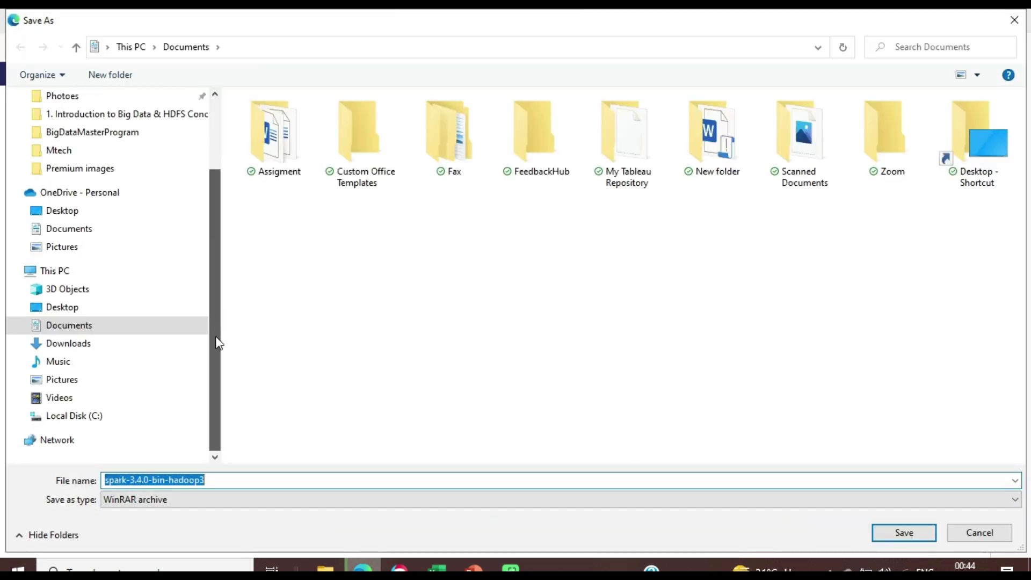
click(116, 143)
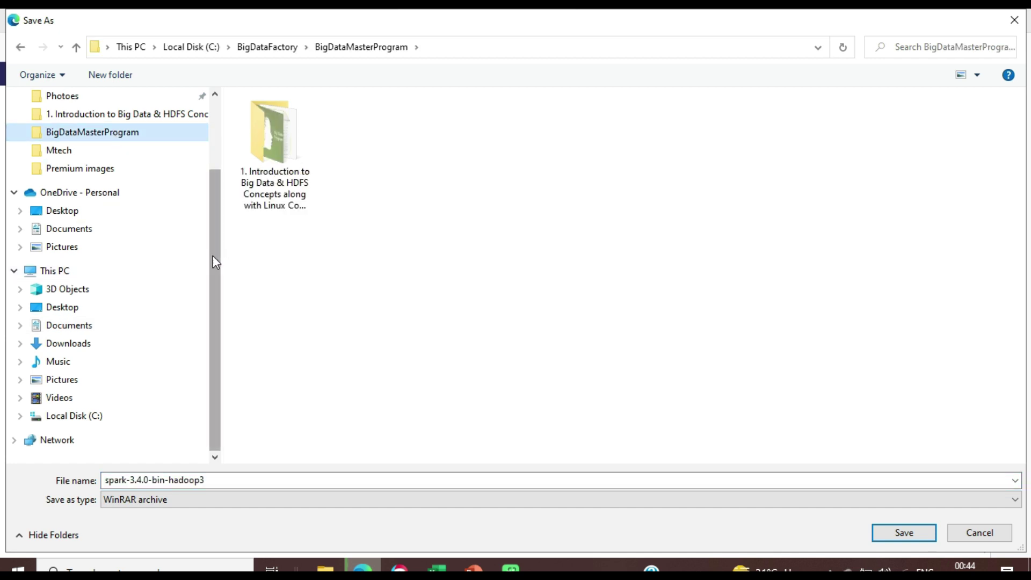
click(94, 417)
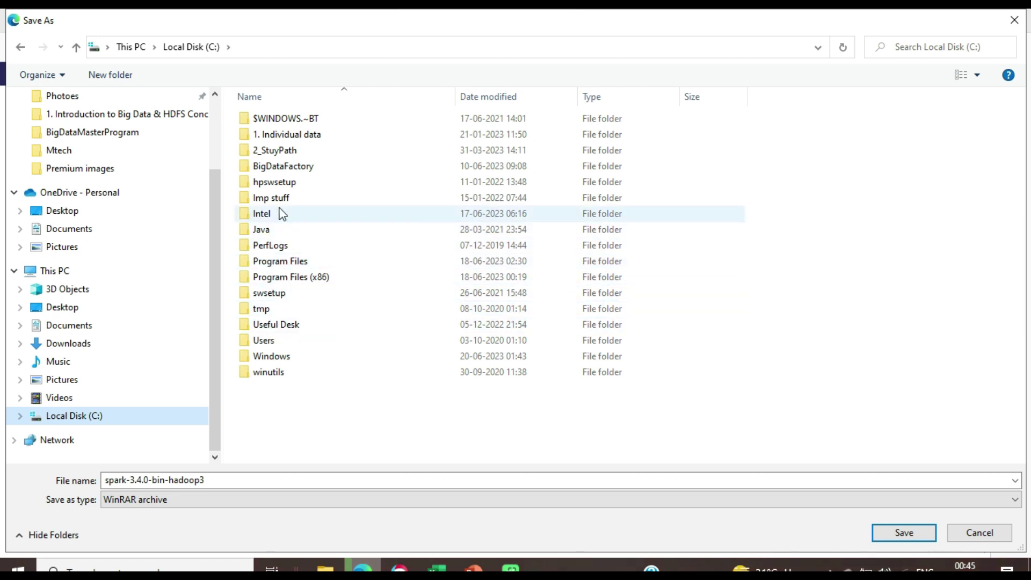
double_click(283, 166)
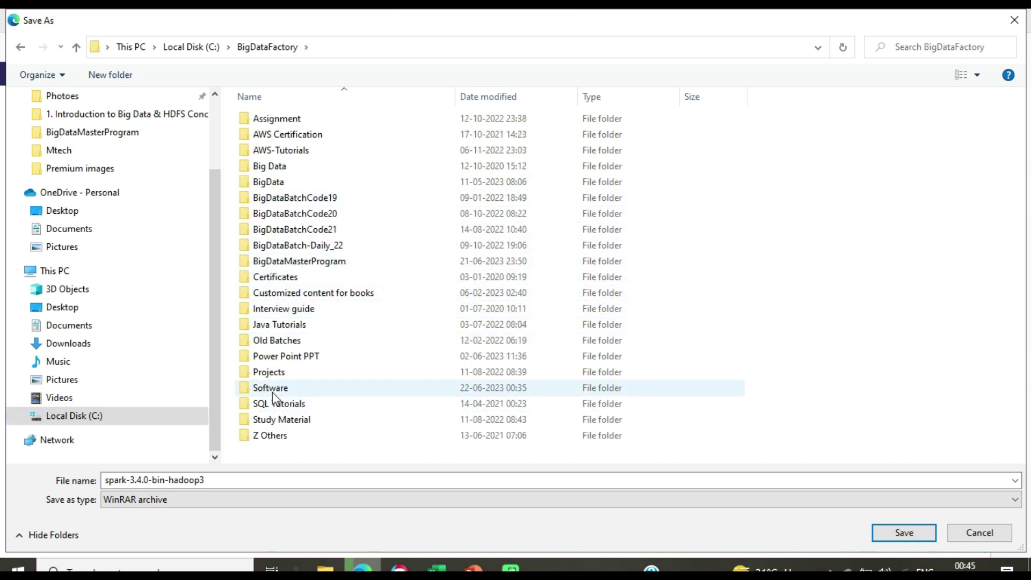
double_click(287, 388)
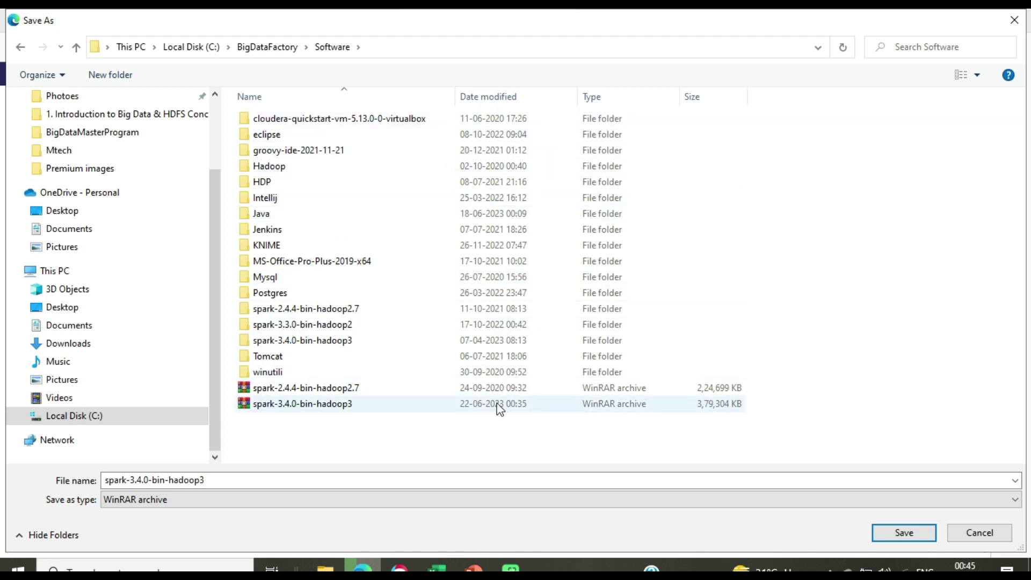
click(894, 532)
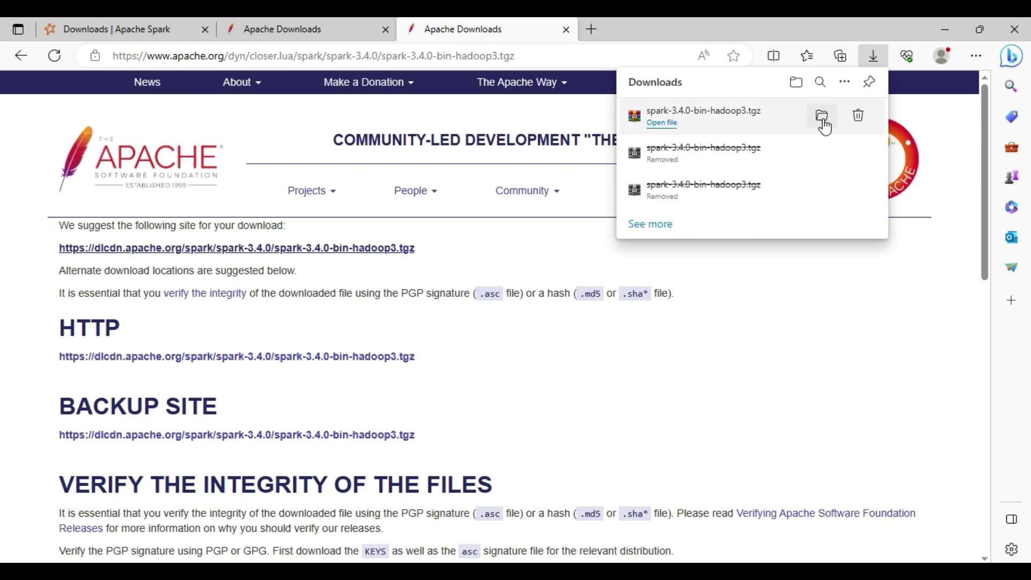
- Show the downloaded spark-3.4.0-bin-hadoop3 archive in its folder and extract it right there
click(822, 116)
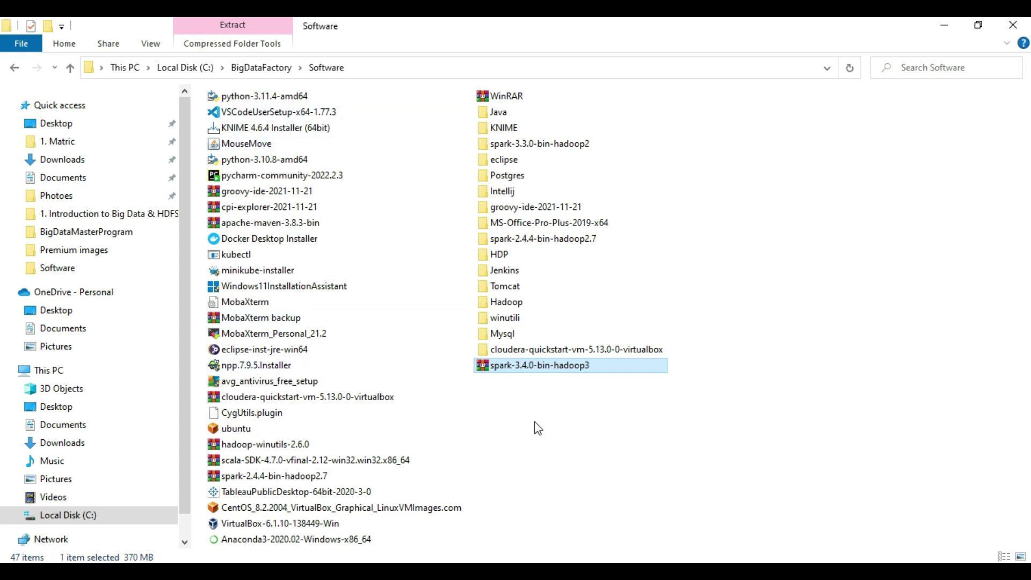
click(526, 375)
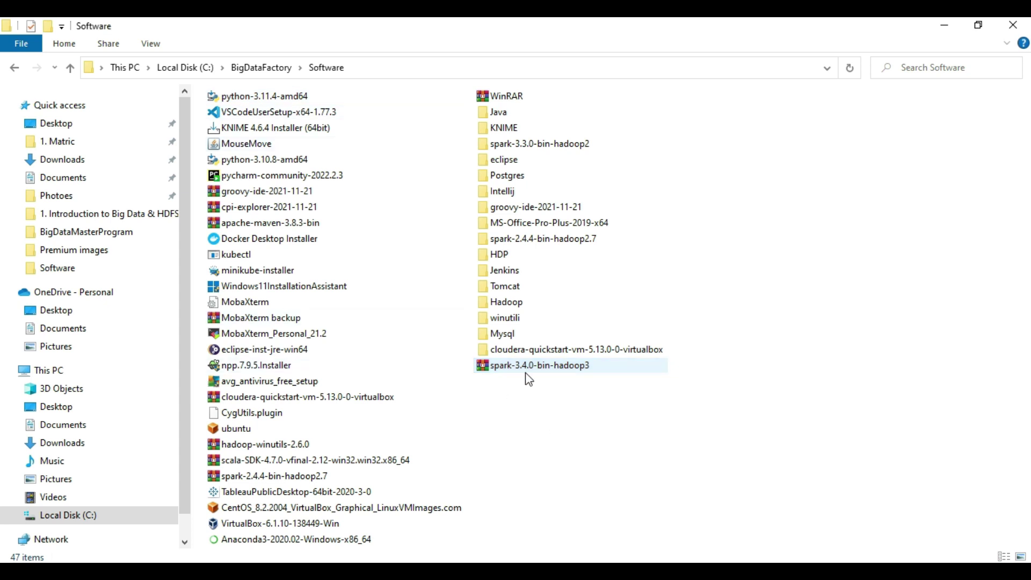
click(538, 370)
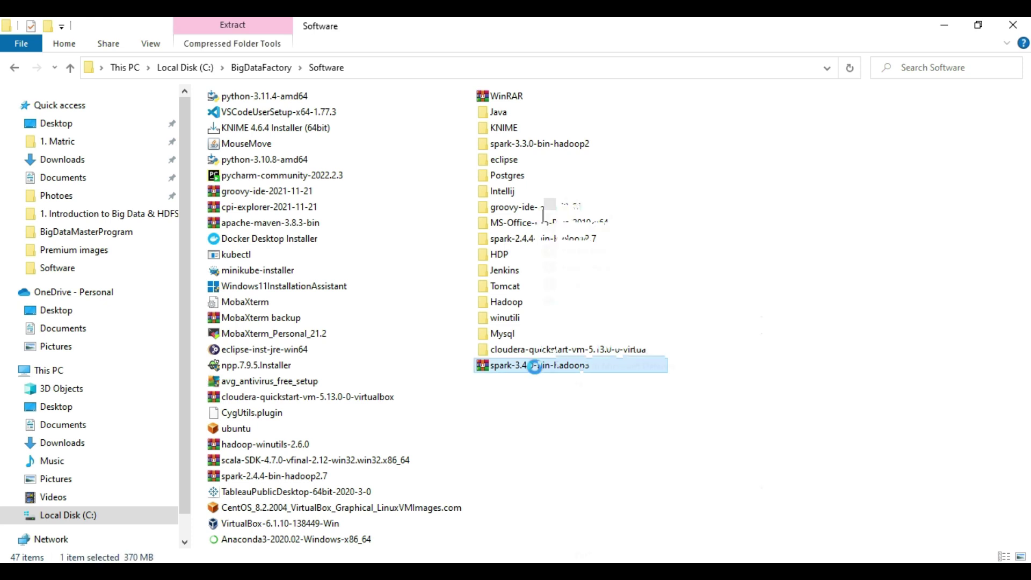
right_click(535, 366)
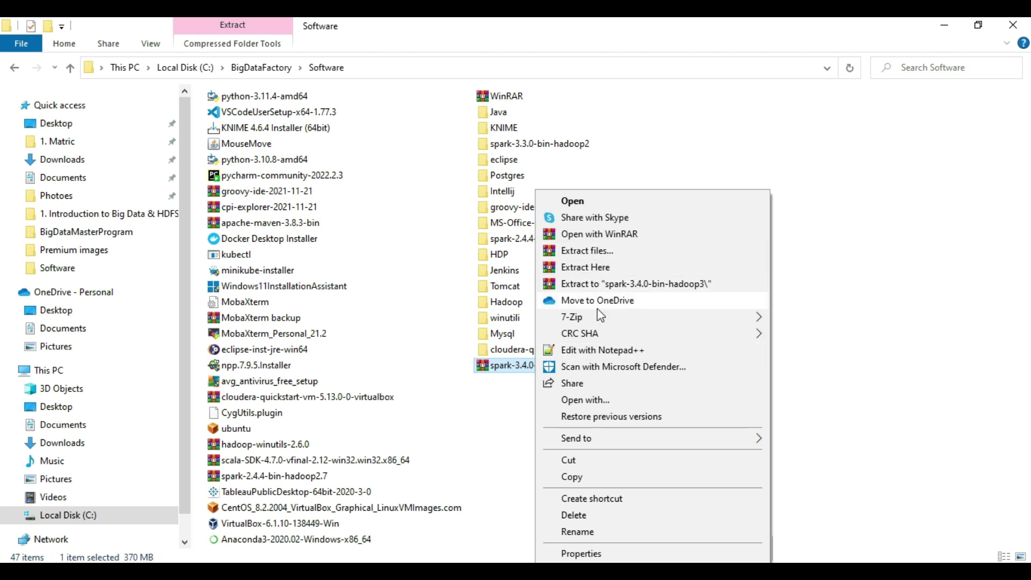
click(603, 268)
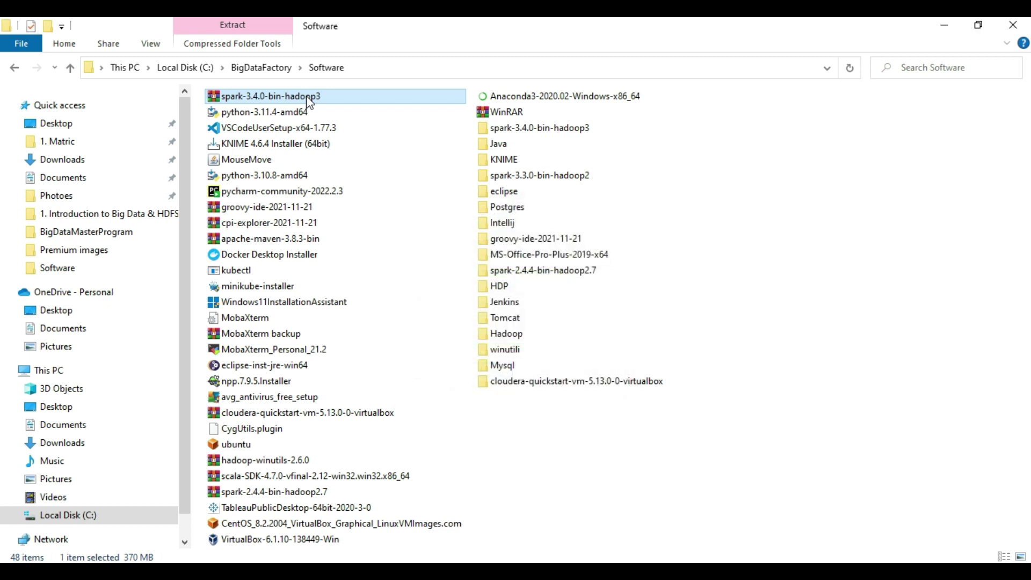
- Open the extracted spark-3.4.0-bin-hadoop3 folder and copy its full path
double_click(542, 129)
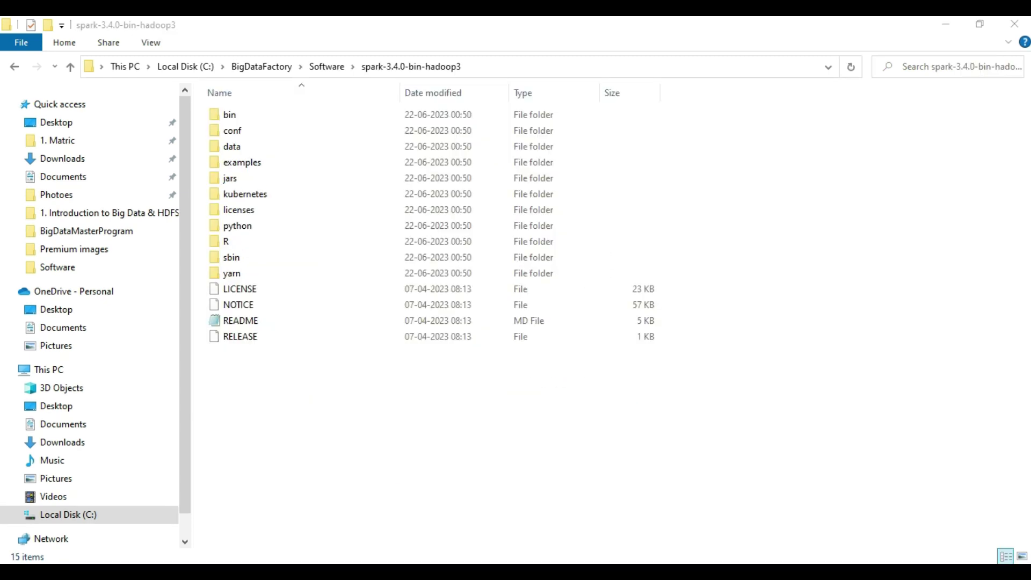
mouse_move(436, 575)
click(708, 388)
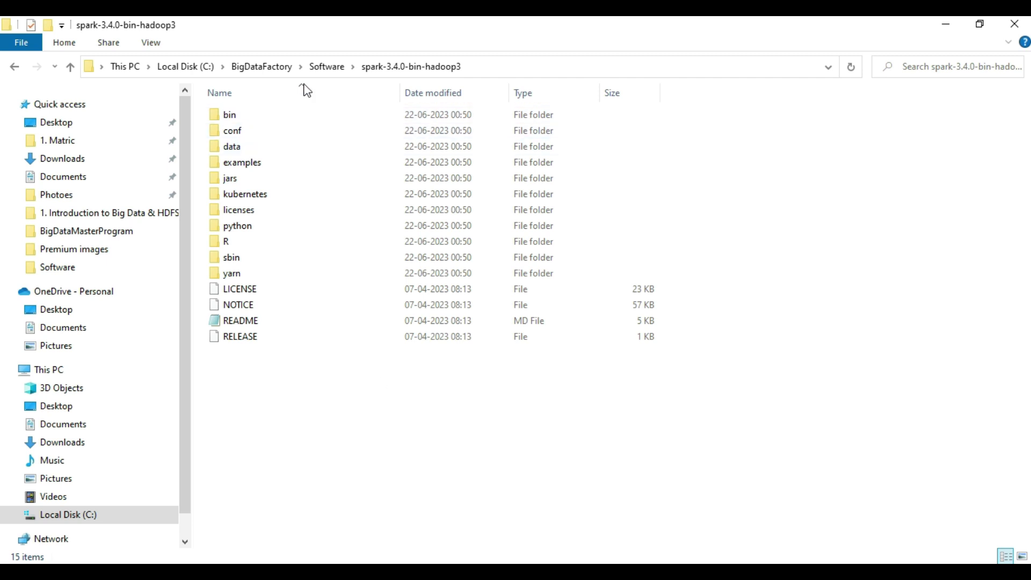
click(497, 65)
key(ctrl+c)
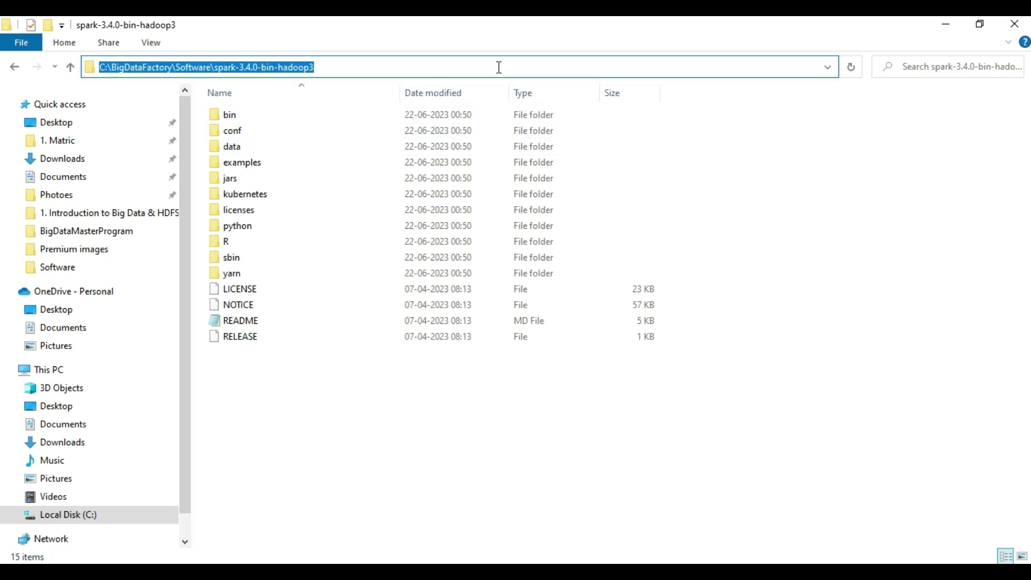
- Search Windows for "envir", open the system environment variables settings and bring up the Environment Variables dialog
key(super+s)
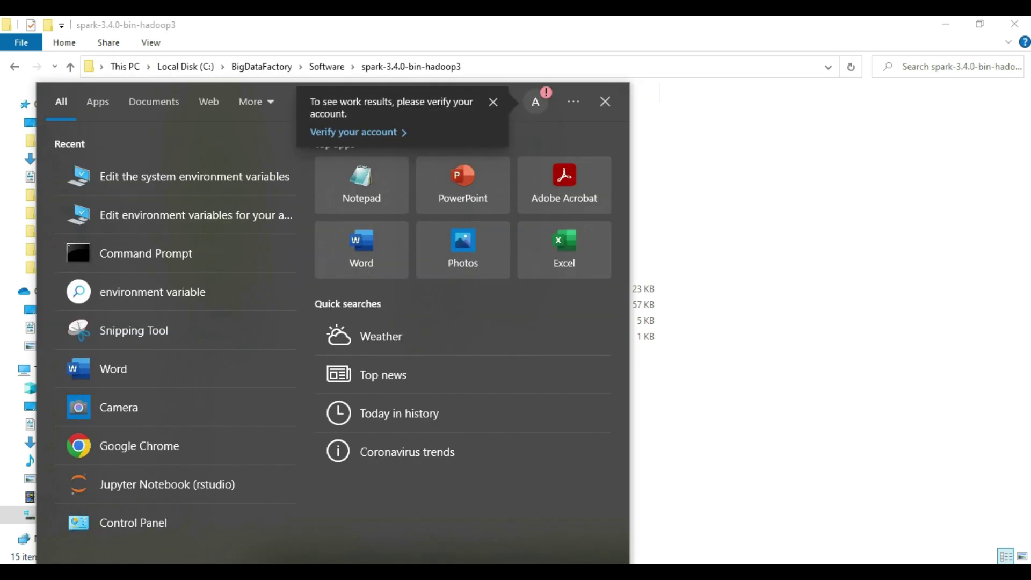
text(envir)
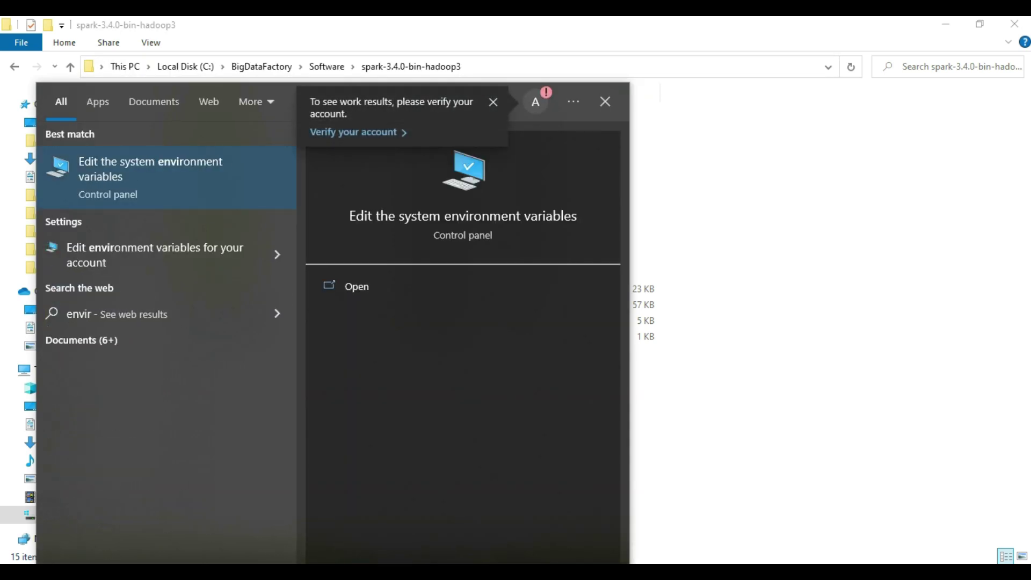
click(492, 216)
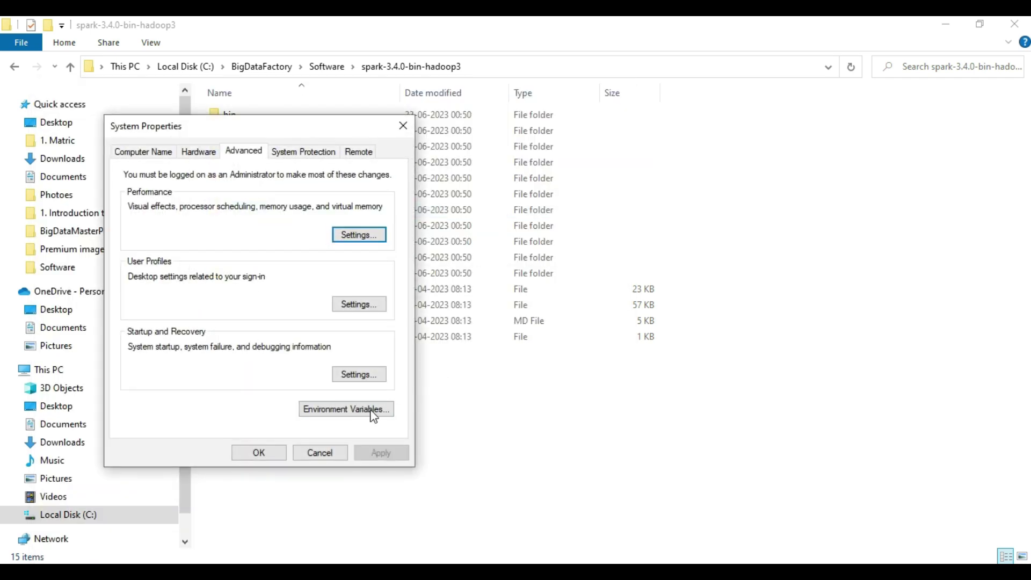
click(338, 418)
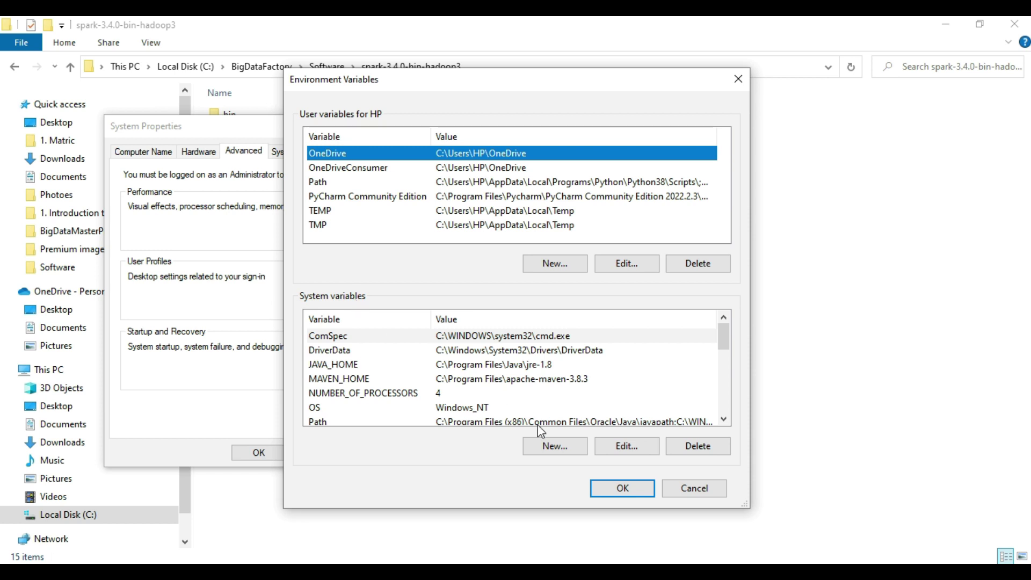
- Create a system variable SPARK_HOME with the value C:\BigDataFactory\Software\spark-3.4.0-bin-hadoop3
click(545, 456)
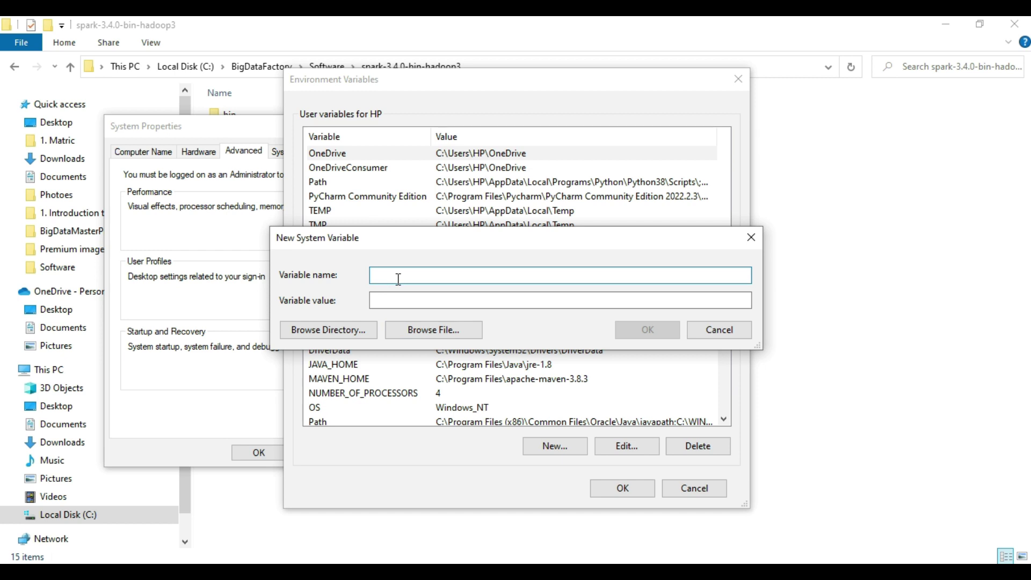
text(SPARK_HOME)
click(410, 307)
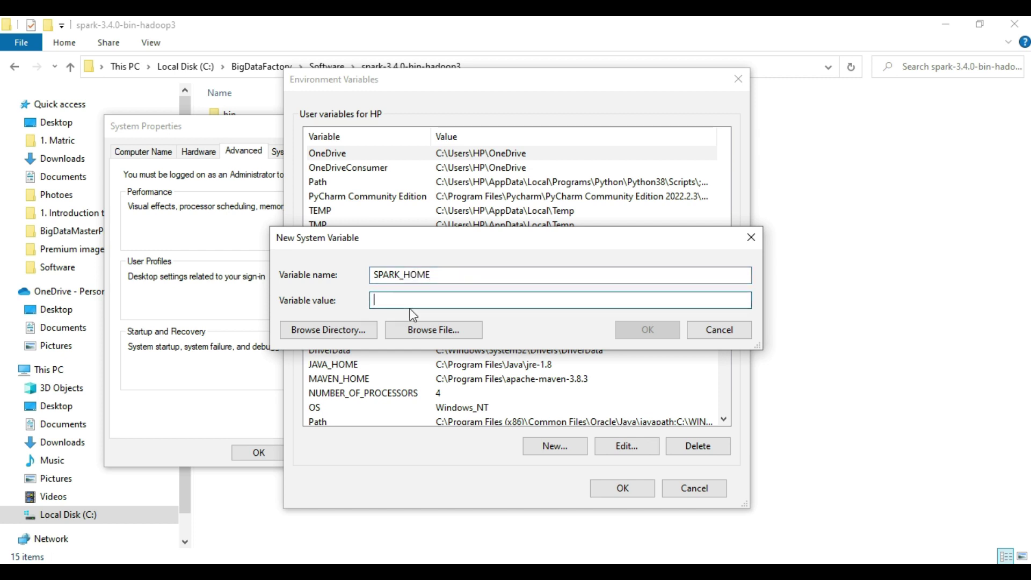
key(ctrl+v)
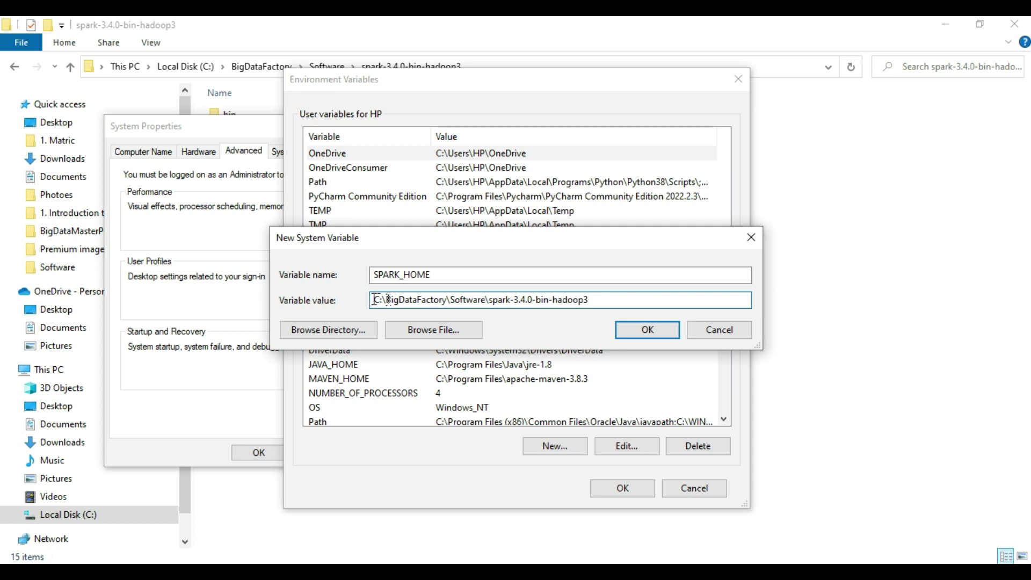
click(642, 336)
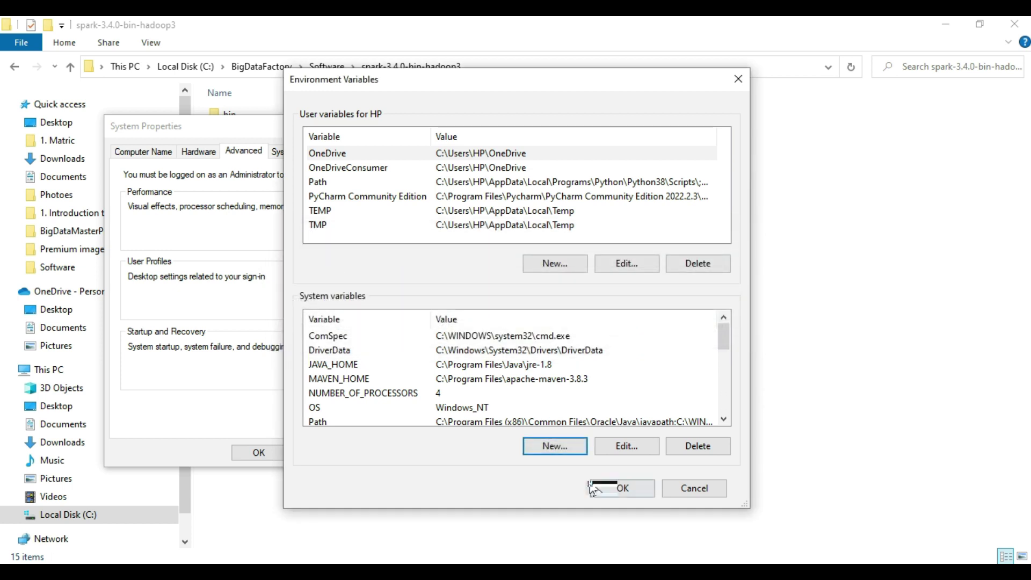
- Check the %SPARK_HOME%\bin entry in the system Path variable and close the Path editor
drag(725, 338, 728, 353)
click(371, 380)
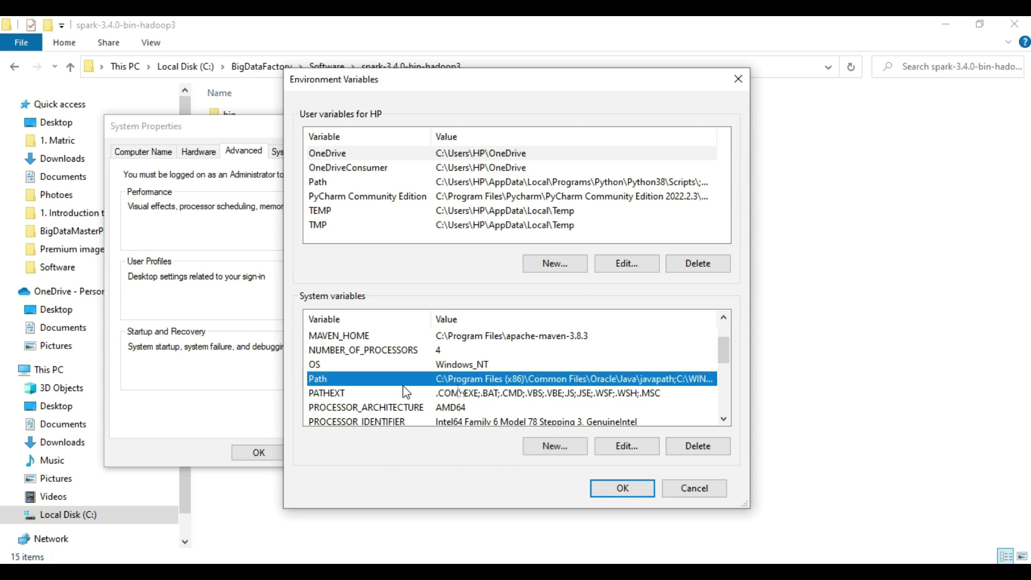
double_click(459, 380)
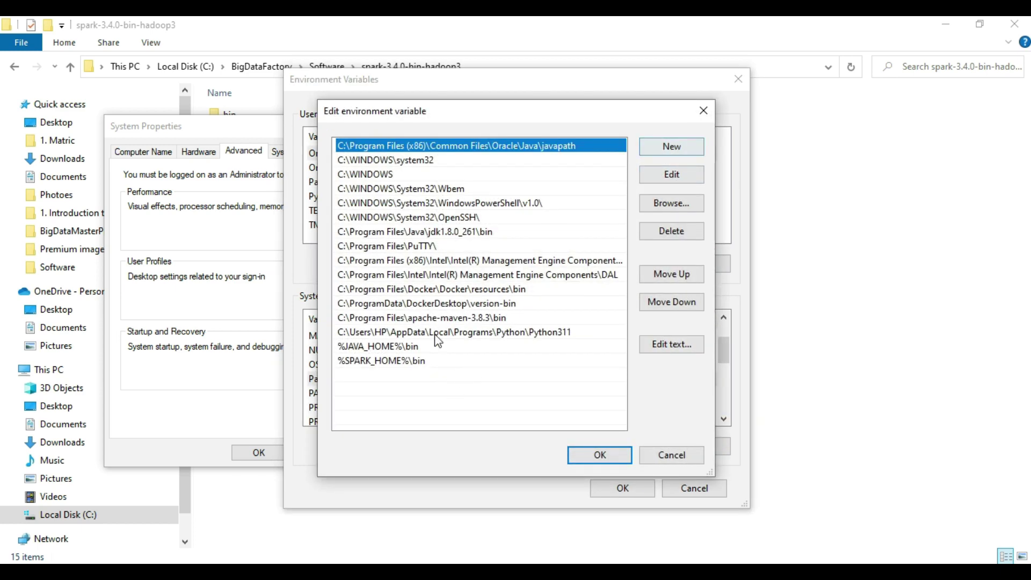
click(370, 362)
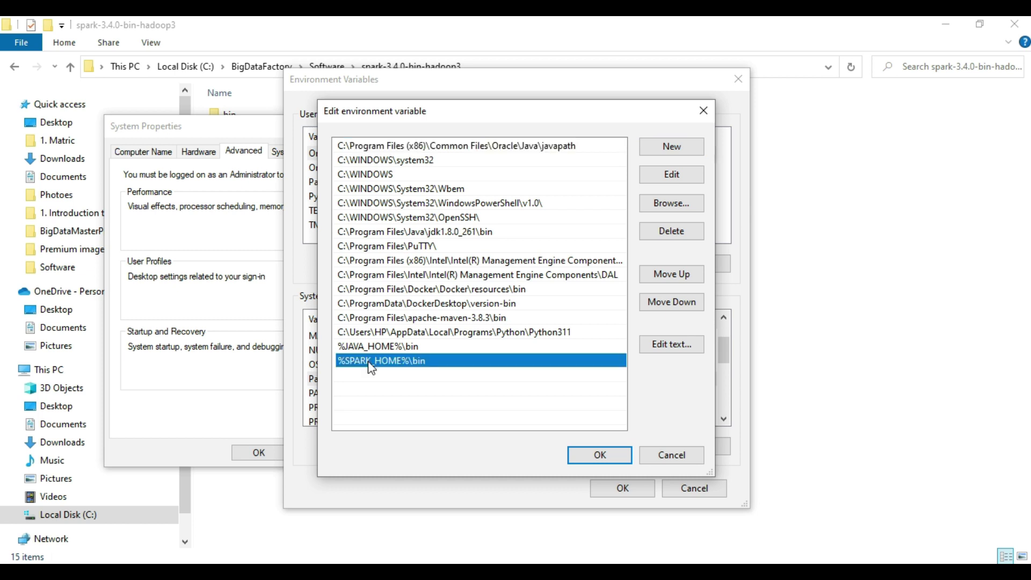
double_click(428, 361)
click(340, 362)
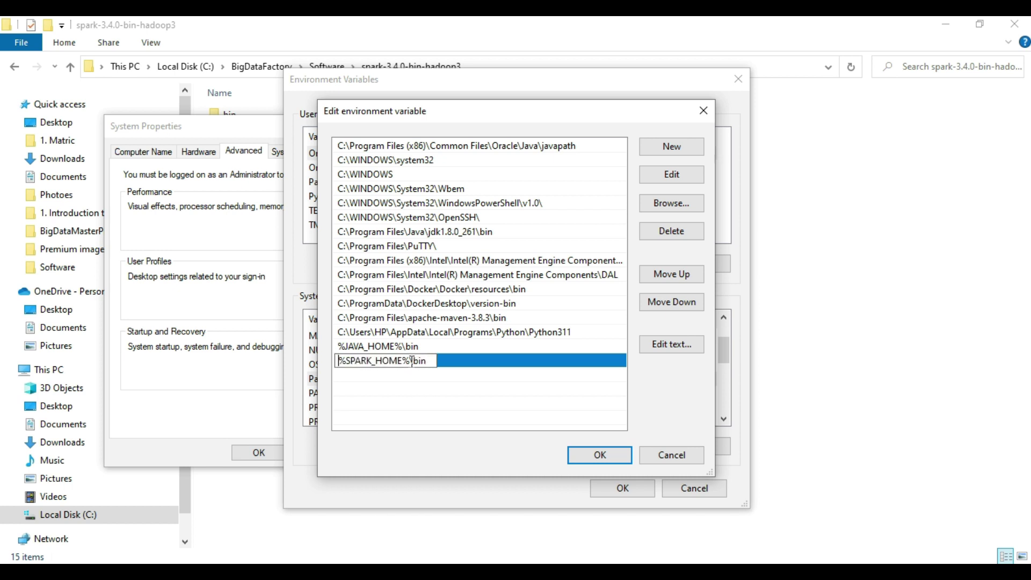
drag(427, 362, 339, 361)
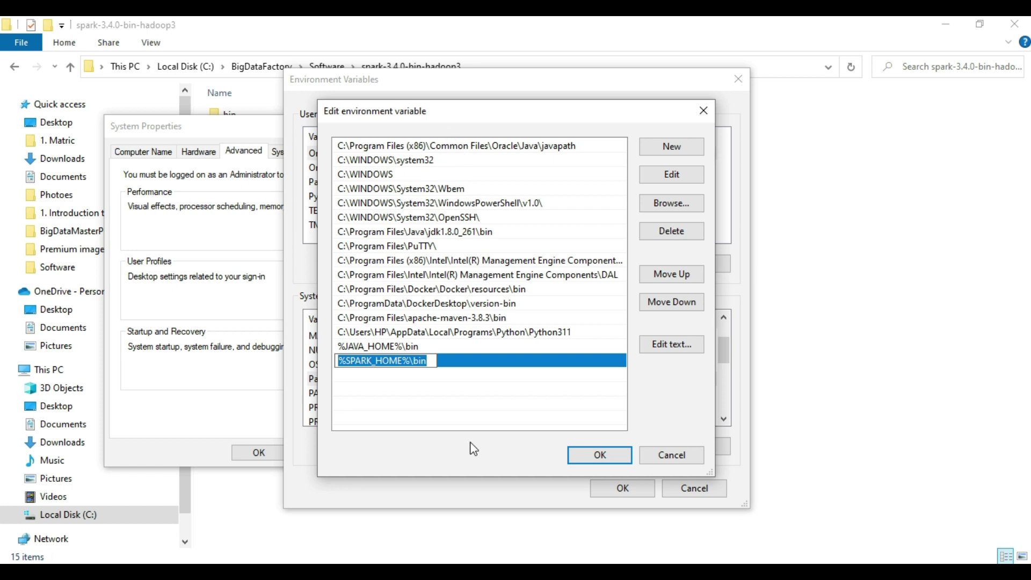
click(588, 453)
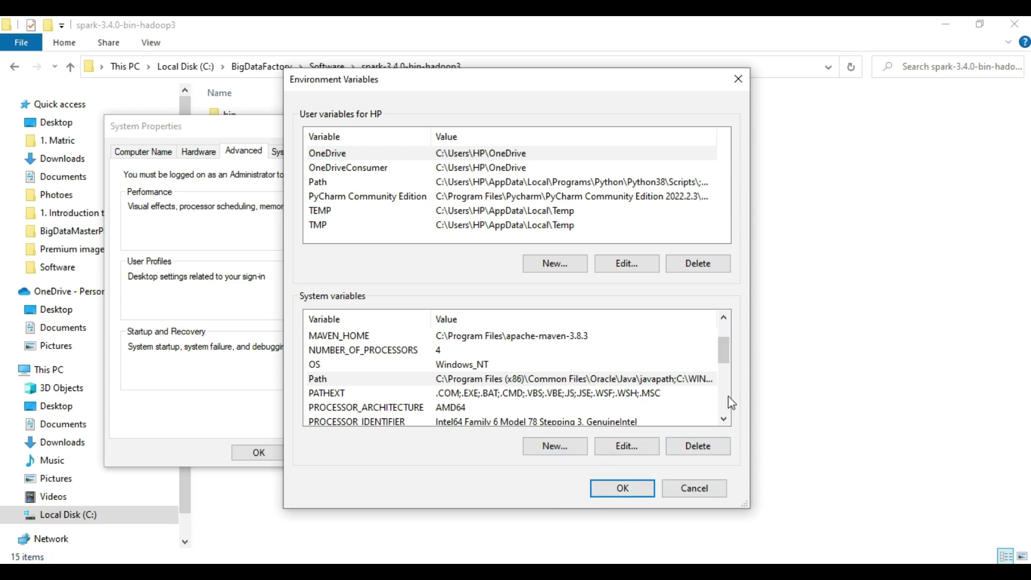
- Apply the environment variable changes and close the System Properties dialog
click(623, 490)
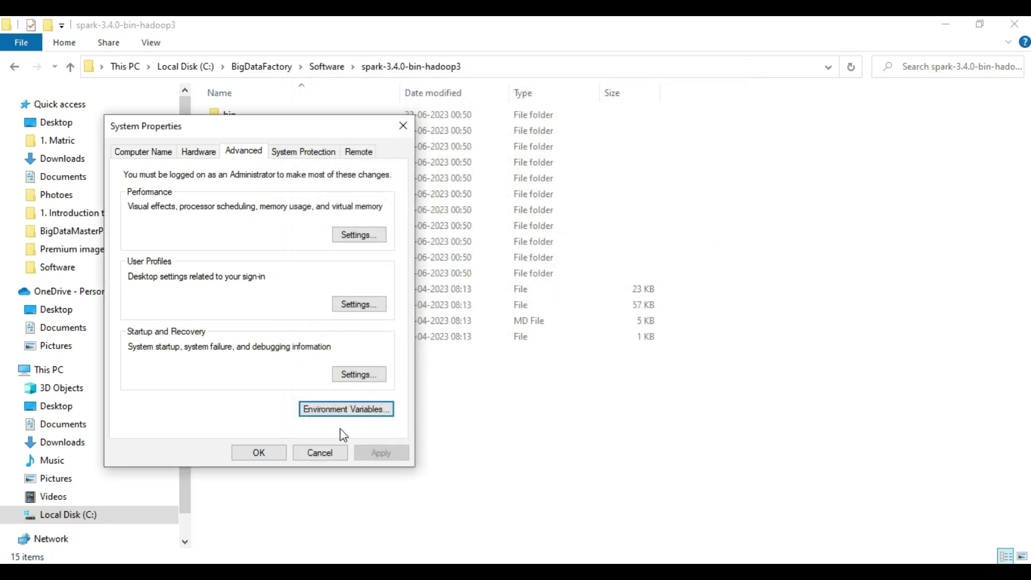
click(247, 452)
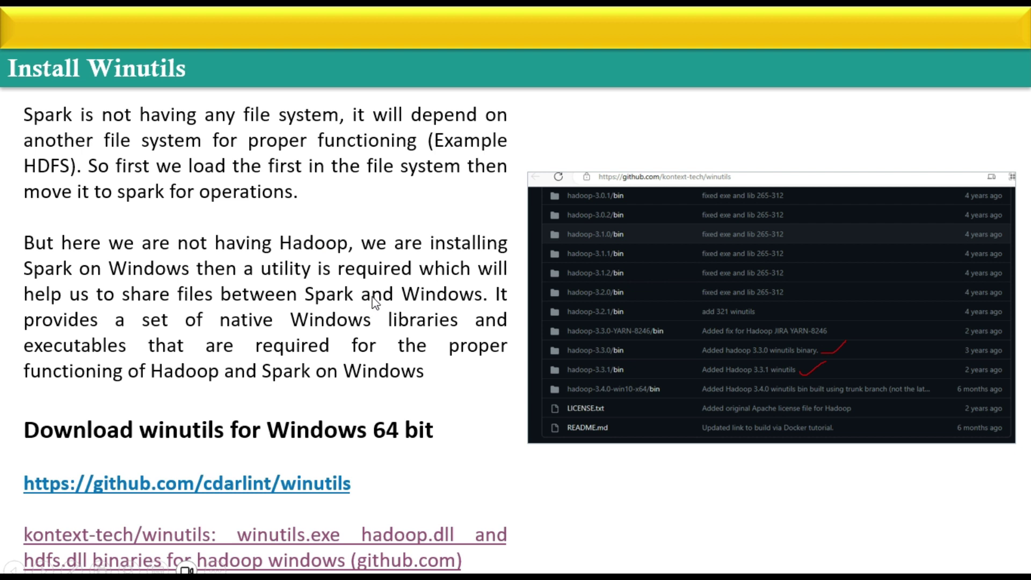
right_click(357, 242)
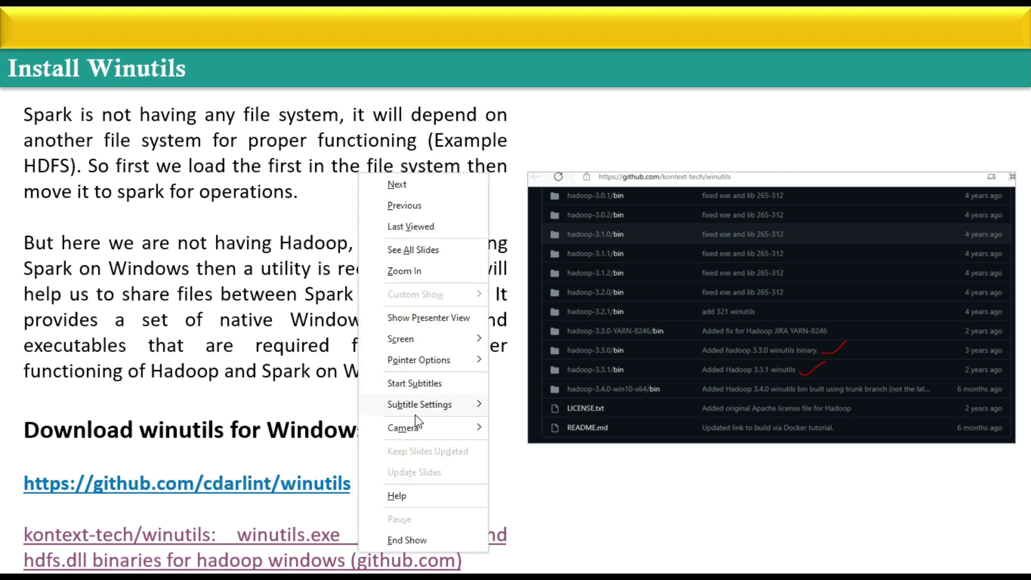
mouse_move(420, 365)
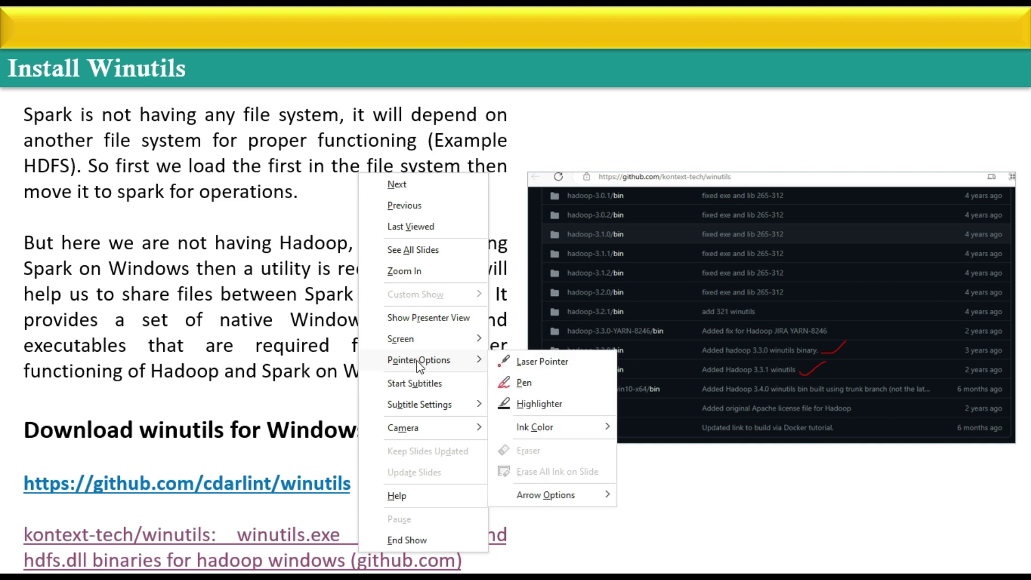
click(516, 368)
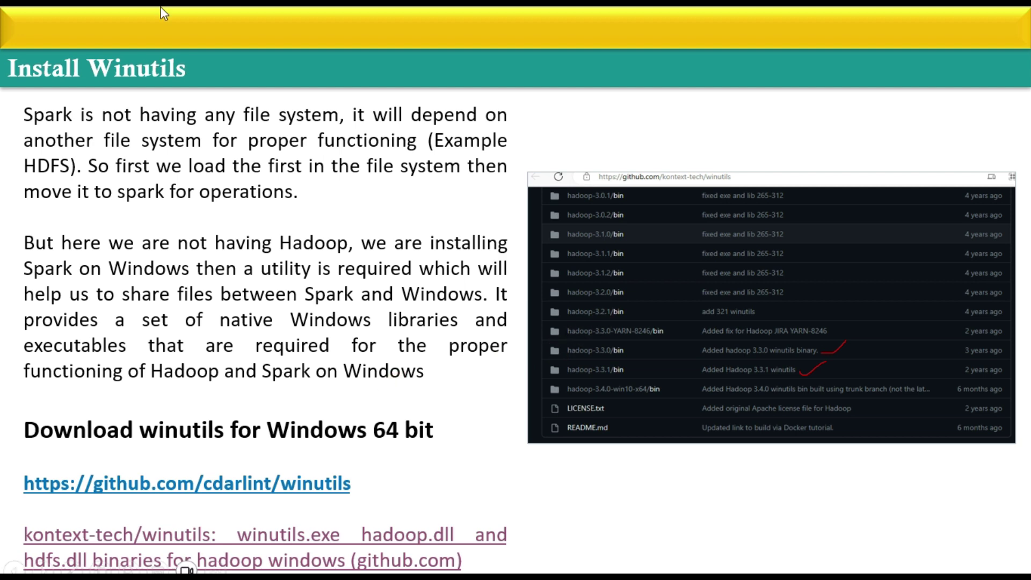
- End the slide show and follow the kontext-tech/winutils GitHub link on the Install Winutils slide
key(Escape)
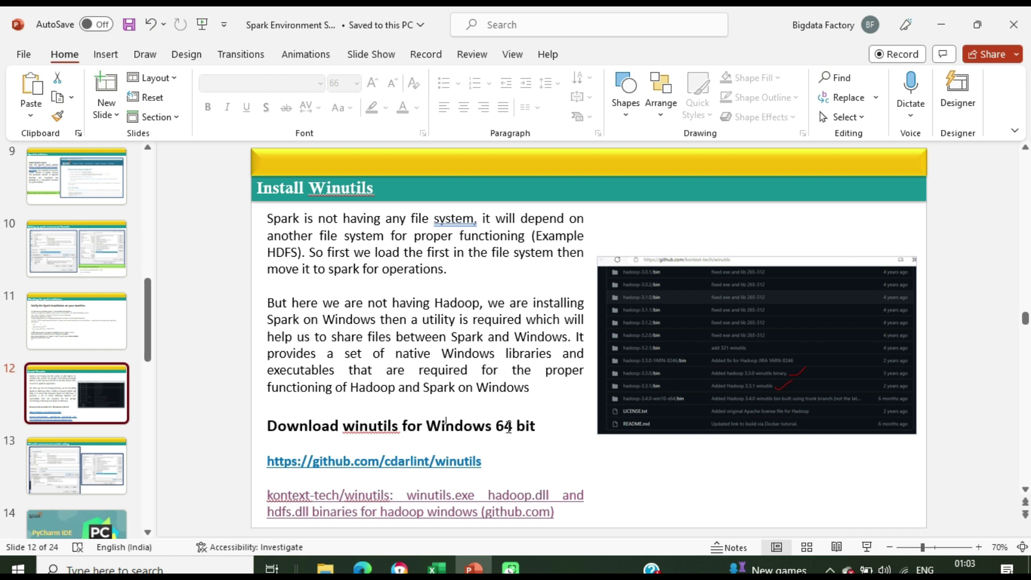
drag(428, 425, 535, 432)
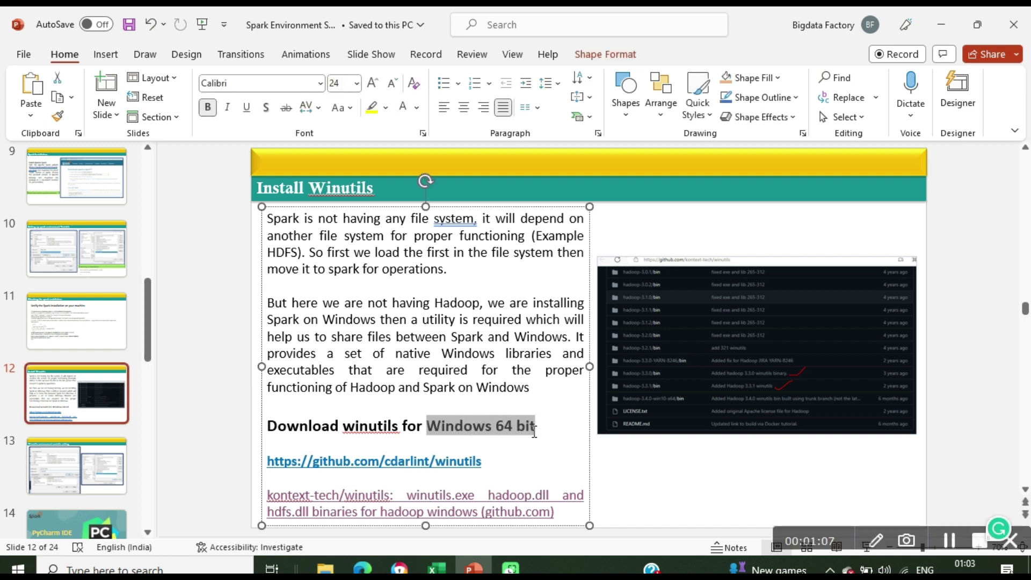
click(455, 430)
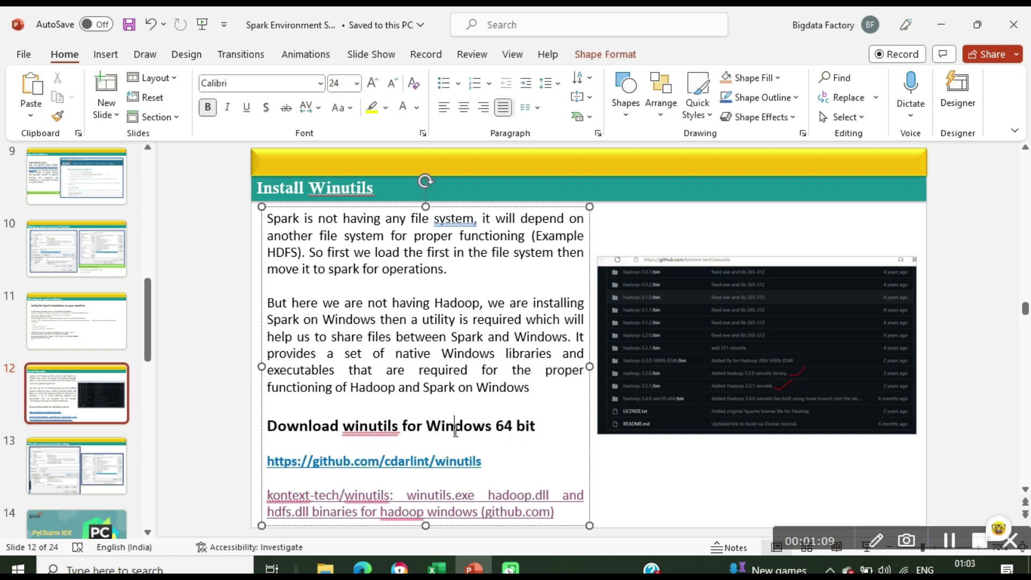
drag(535, 430, 447, 423)
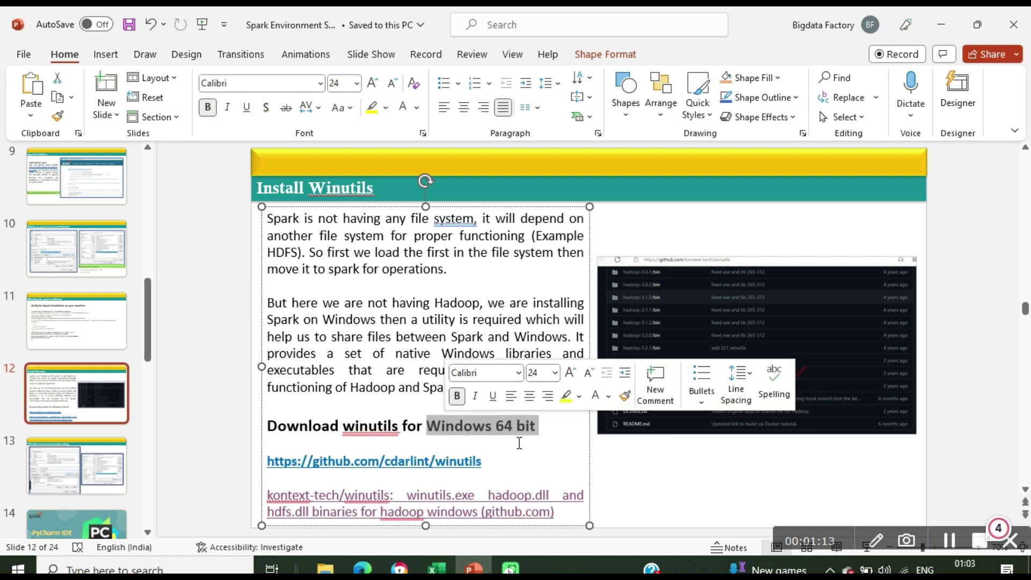
mouse_move(371, 426)
click(514, 445)
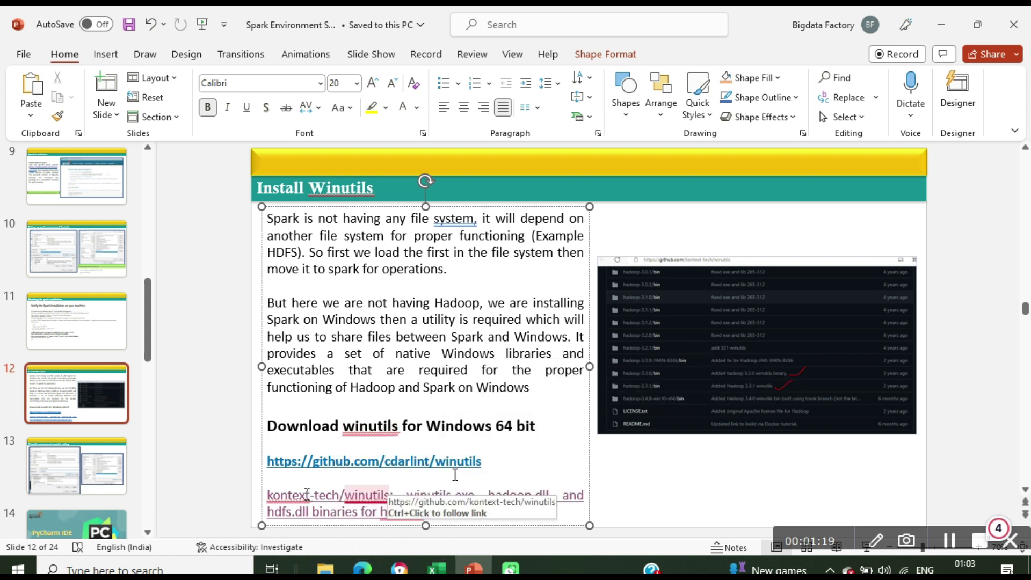
ctrl+click(293, 496)
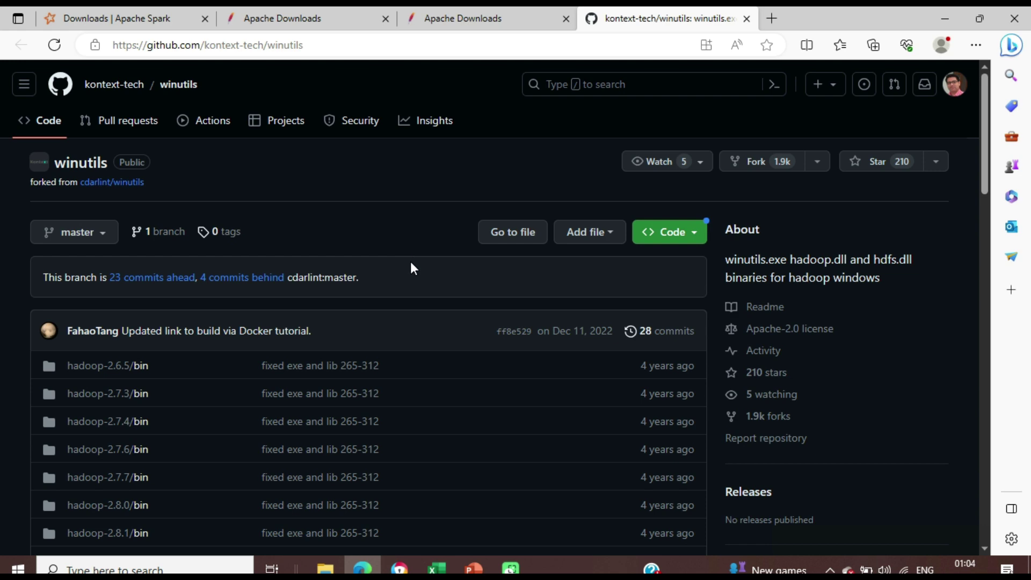
- Compare the Hadoop versions in the winutils repository with the Hadoop package type on the Apache Spark downloads page
scroll(408, 286, down, 4)
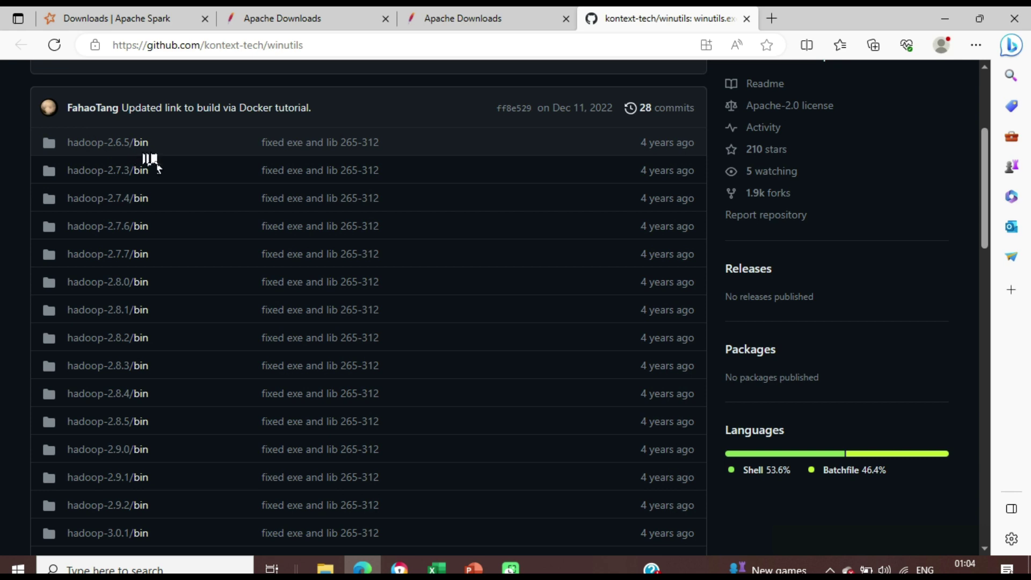
scroll(145, 156, down, 10)
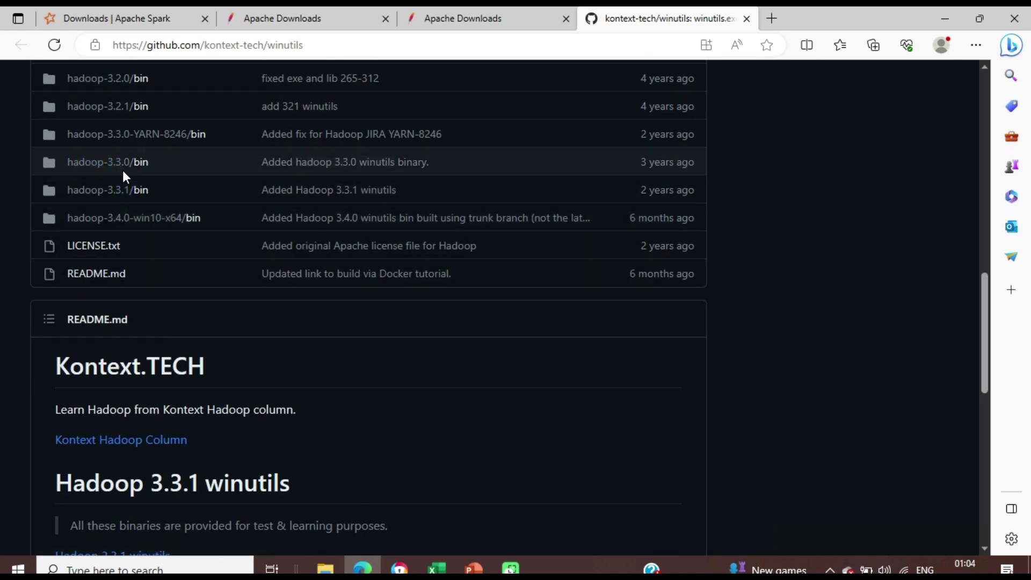
click(317, 12)
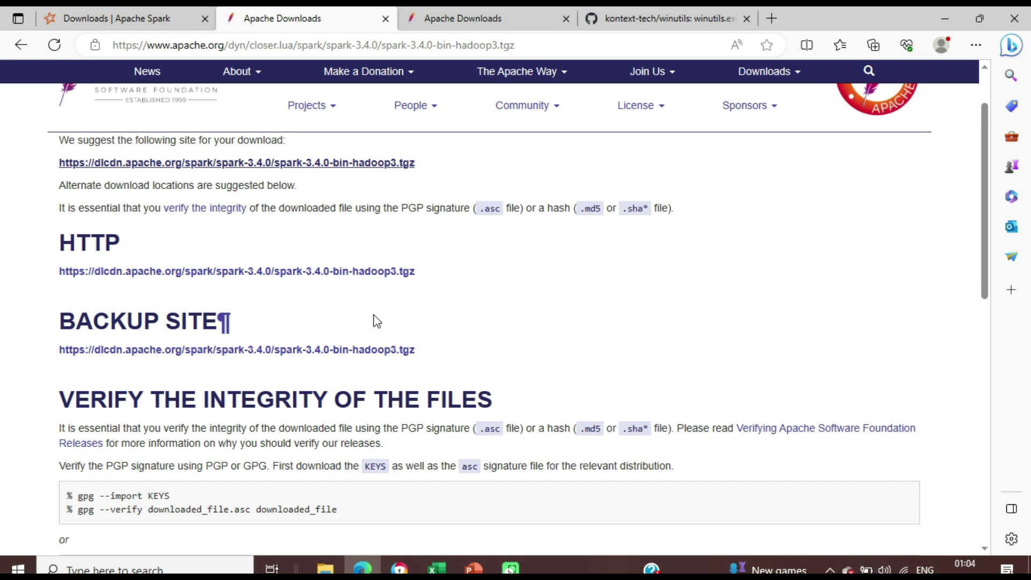
scroll(279, 235, up, 2)
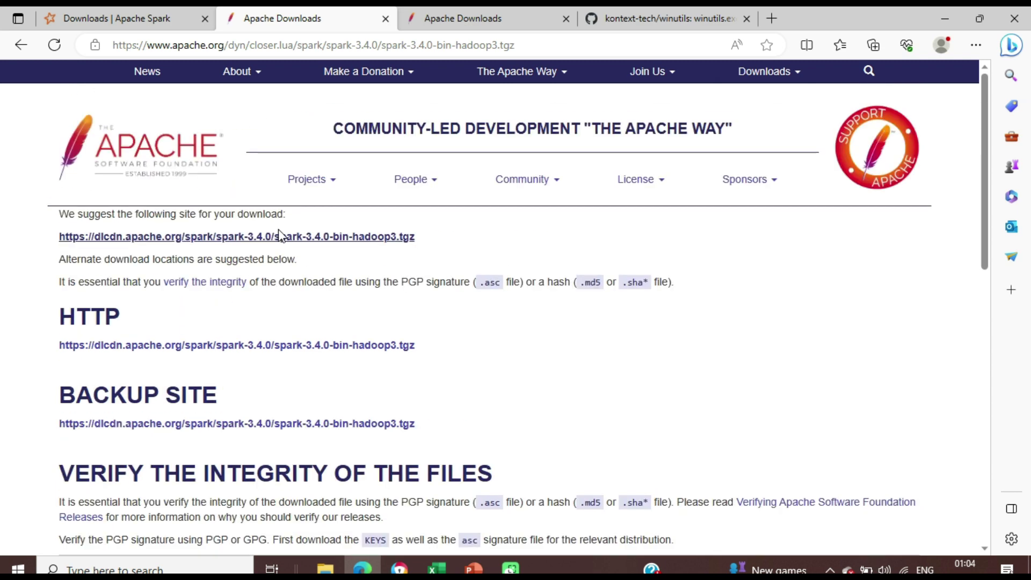
key(alt+Left)
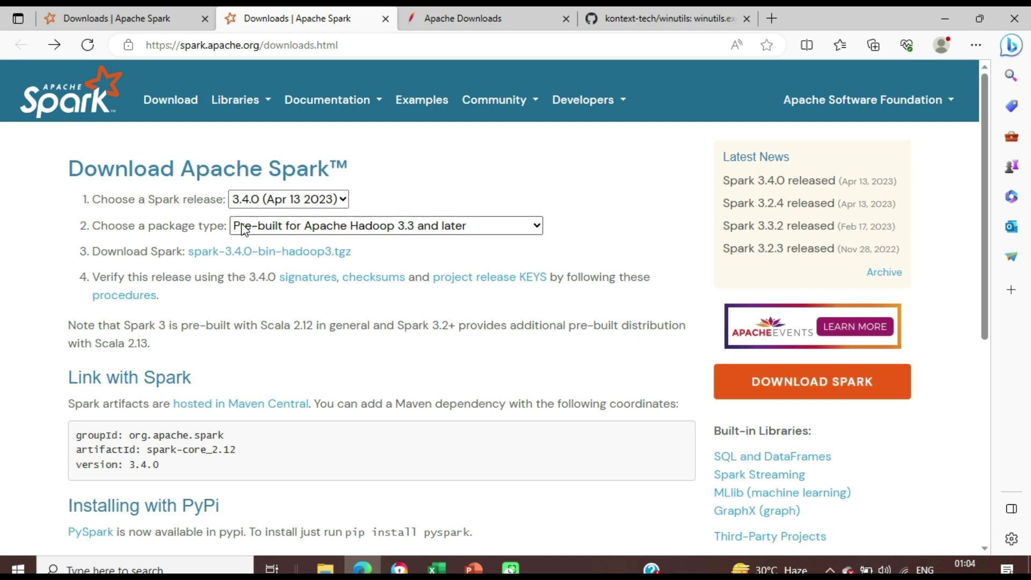
click(633, 12)
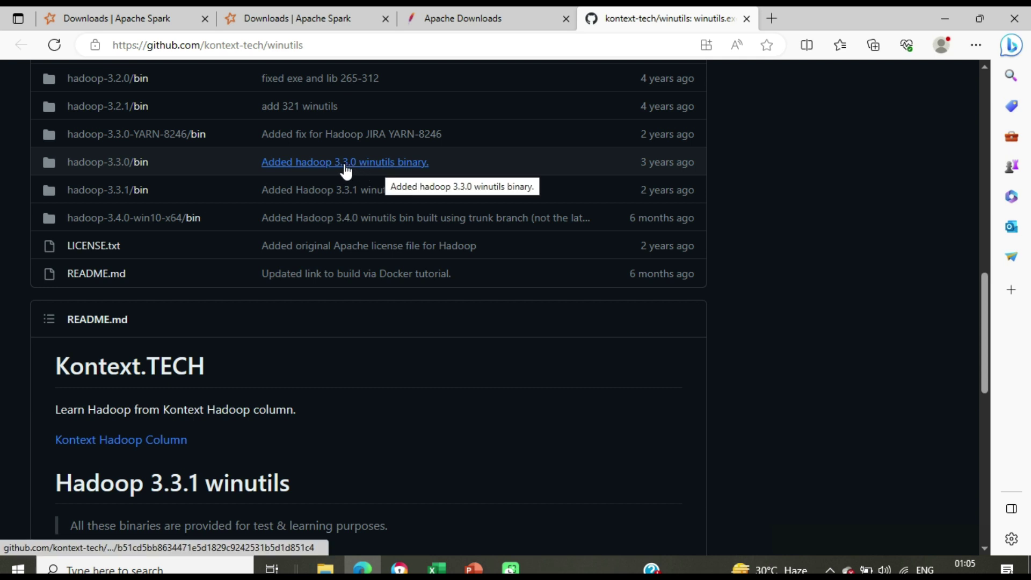
- Open winutils.exe in the repository's hadoop-3.3.0/bin folder and start downloading the raw file
click(86, 167)
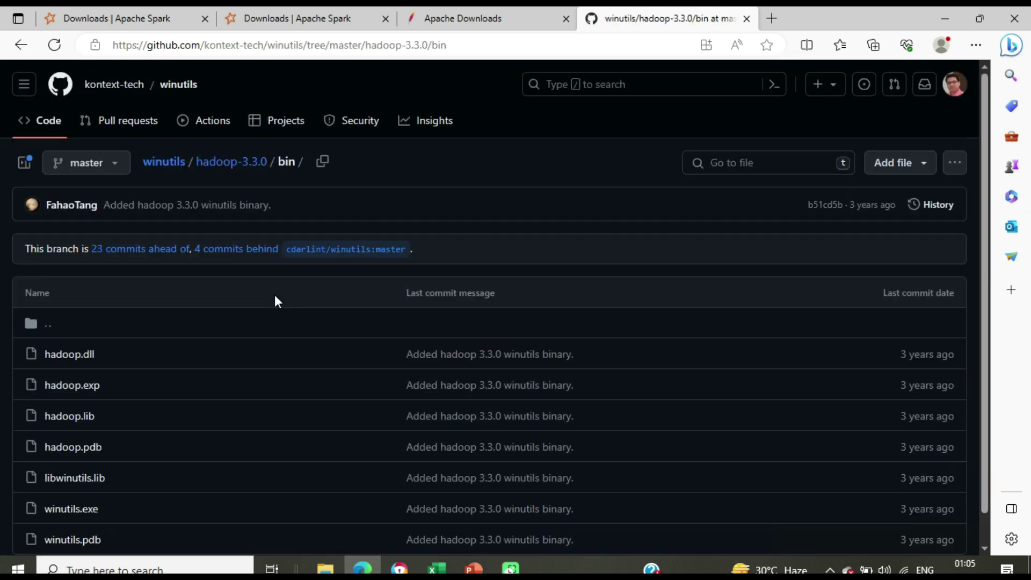
scroll(275, 294, down, 1)
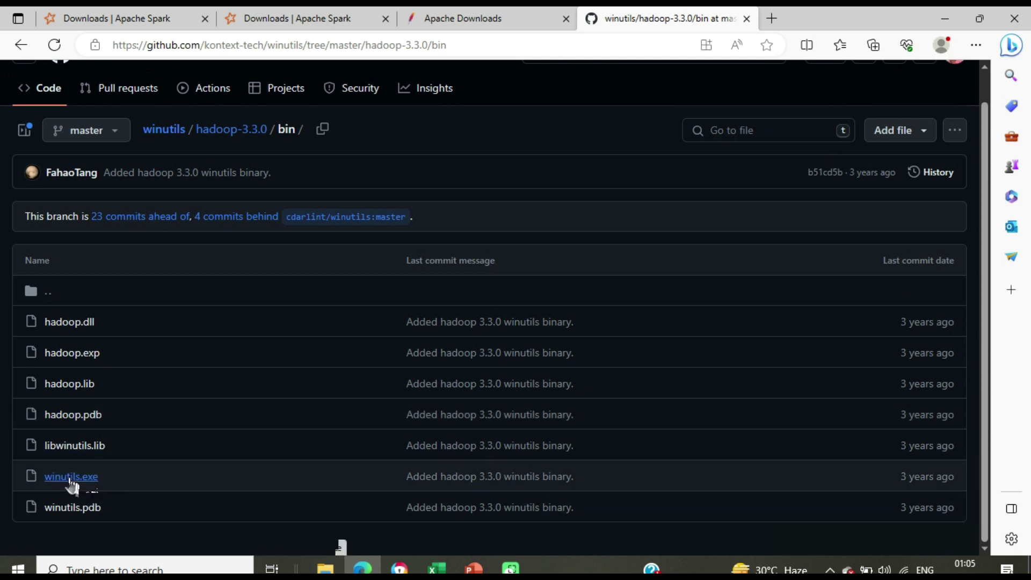
click(57, 481)
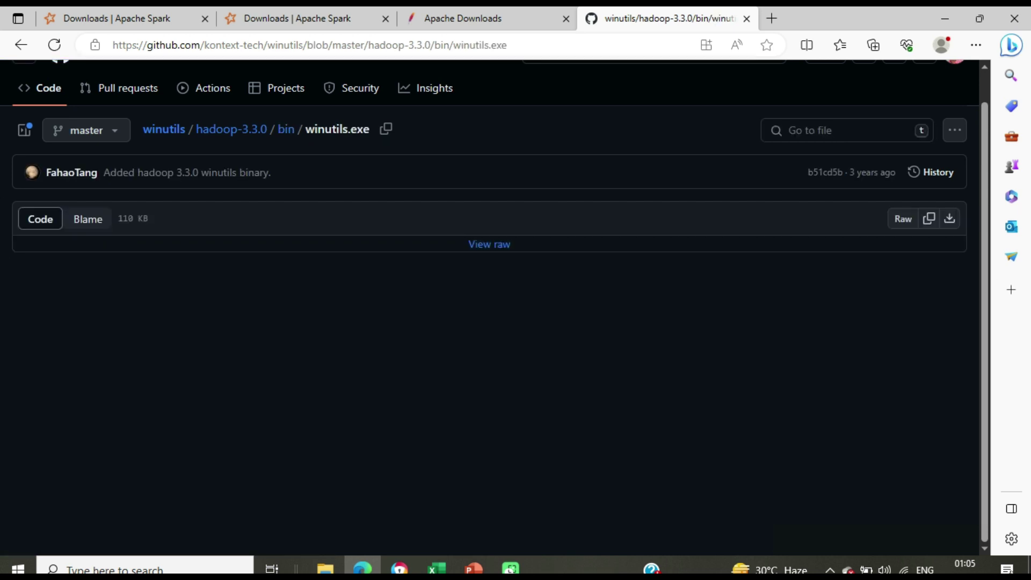
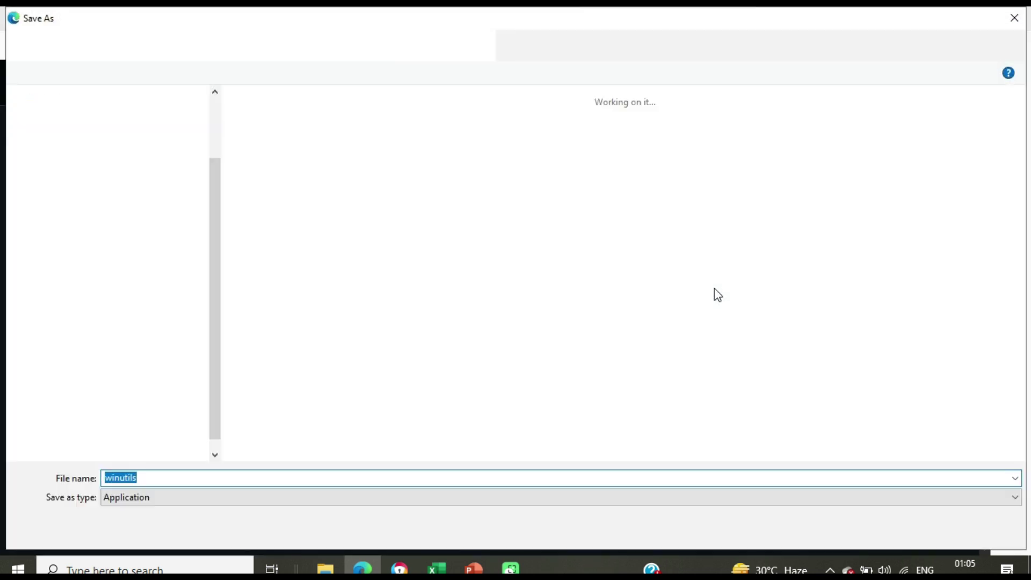
- Choose Local Disk (C:) as the save location, create a folder named Hadoop there and open it
drag(210, 224, 210, 161)
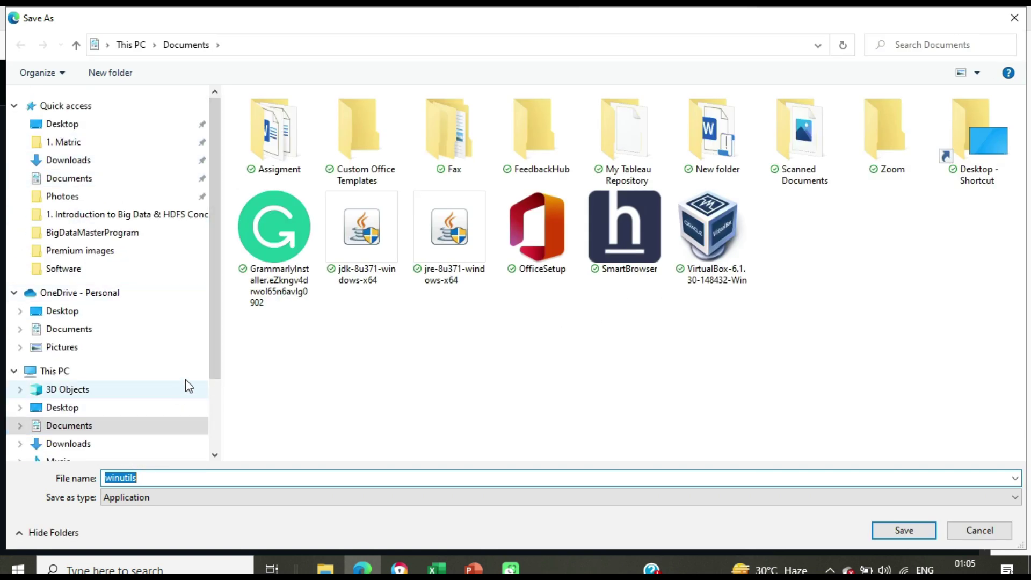
scroll(219, 363, down, 1)
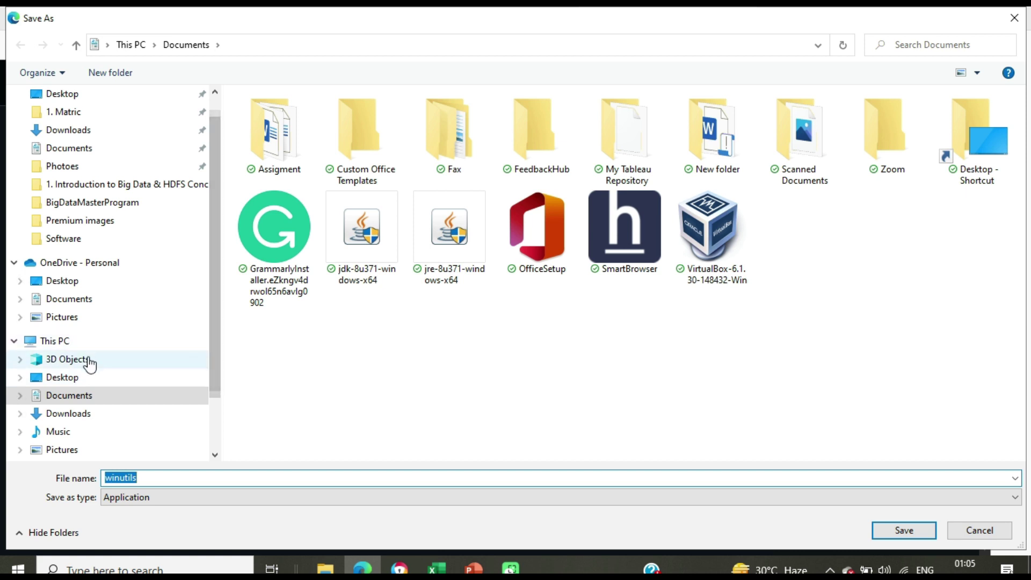
scroll(73, 438, down, 1)
click(66, 324)
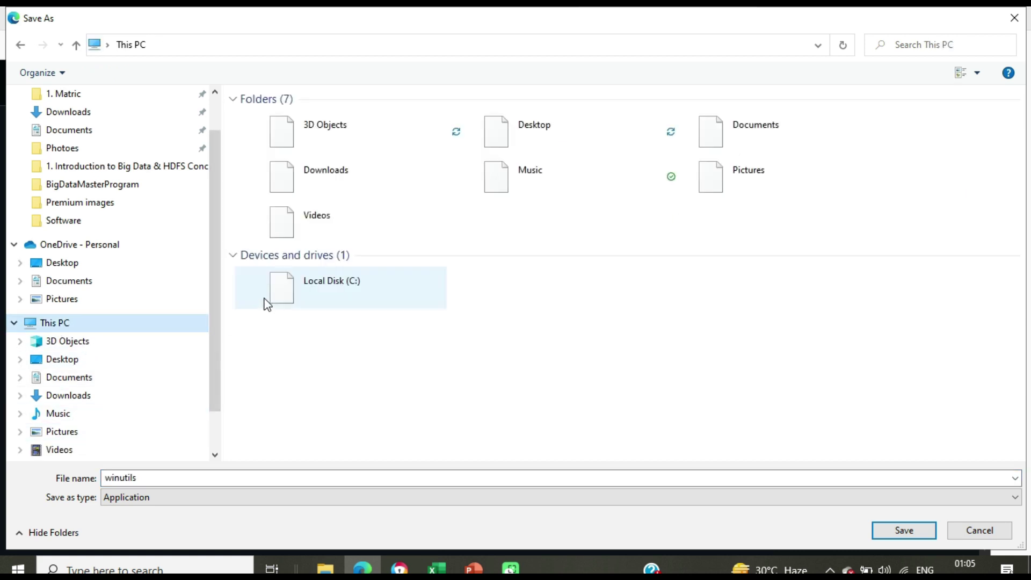
click(338, 299)
double_click(338, 299)
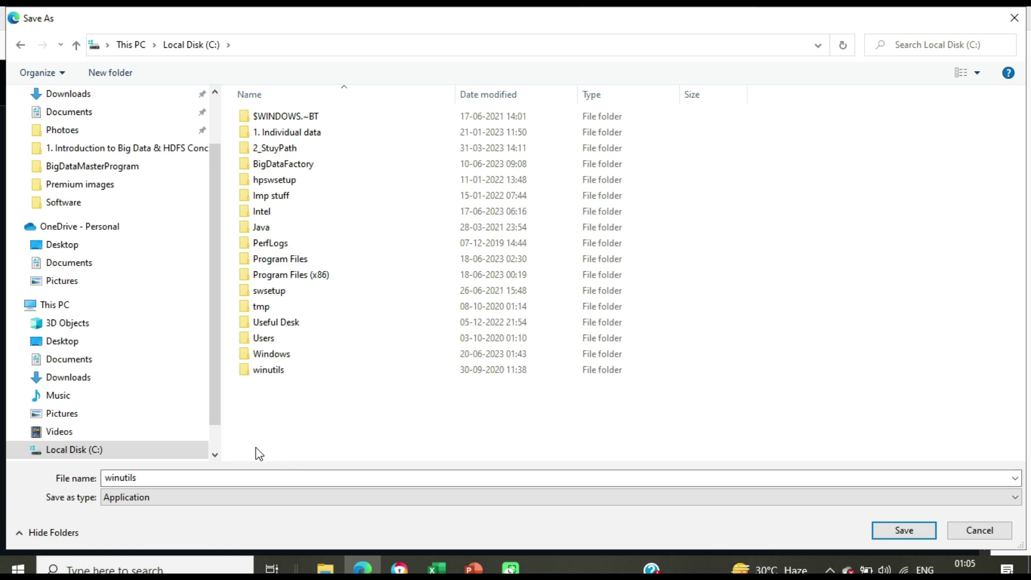
click(129, 74)
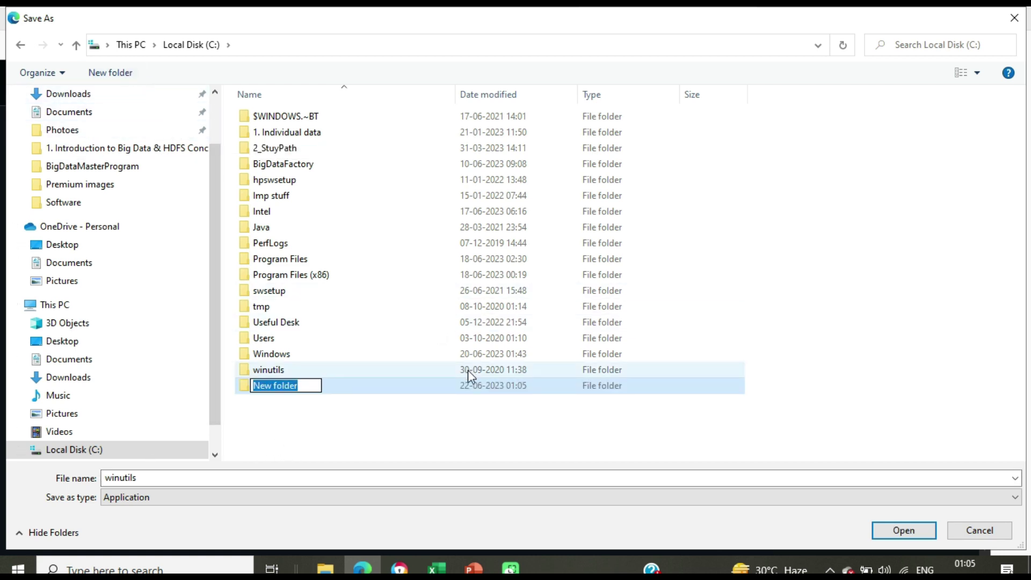
text(Haddoop)
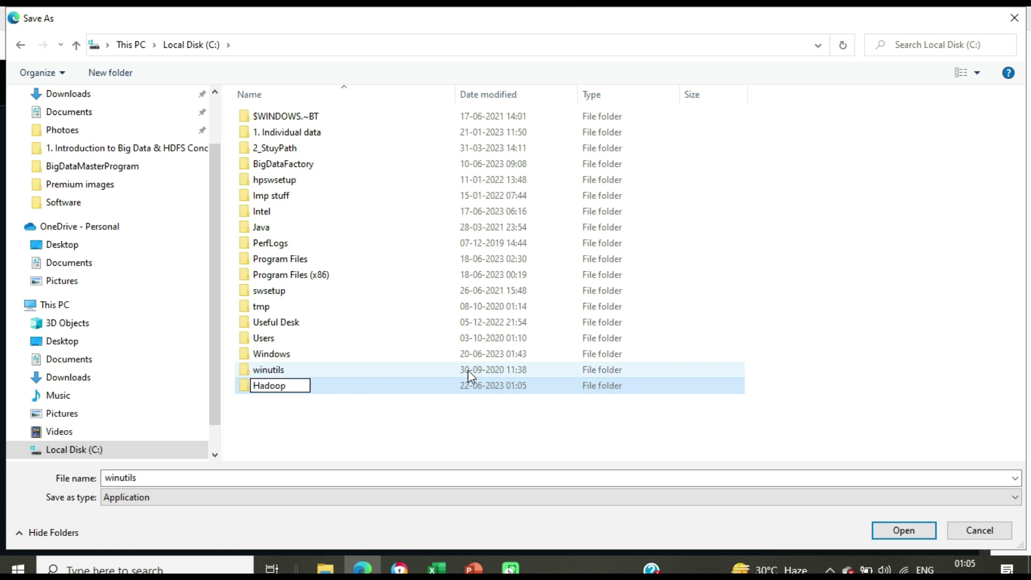
key(Return)
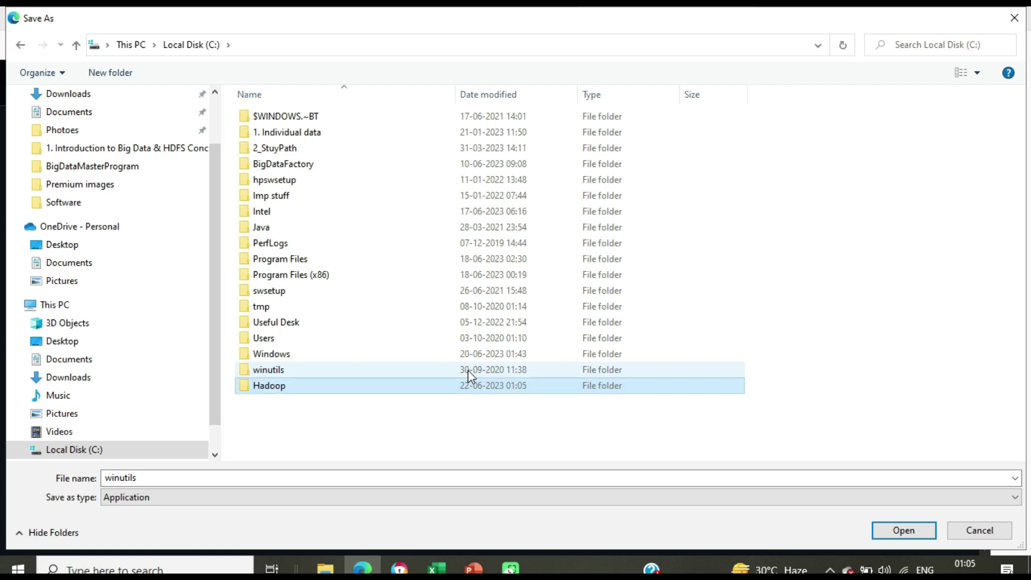
double_click(343, 386)
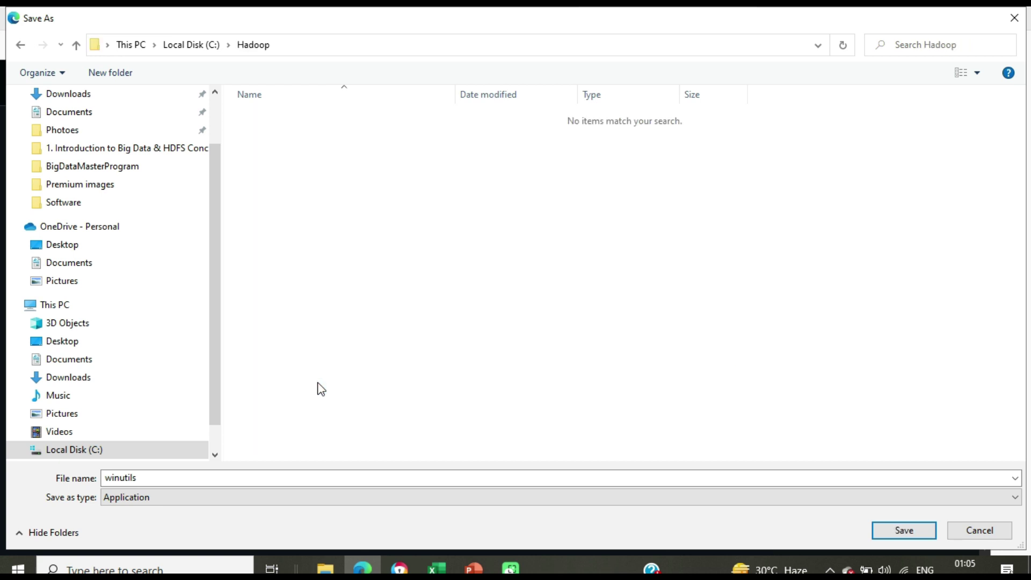
- Create a bin folder inside C:\Hadoop and save winutils in it
click(127, 75)
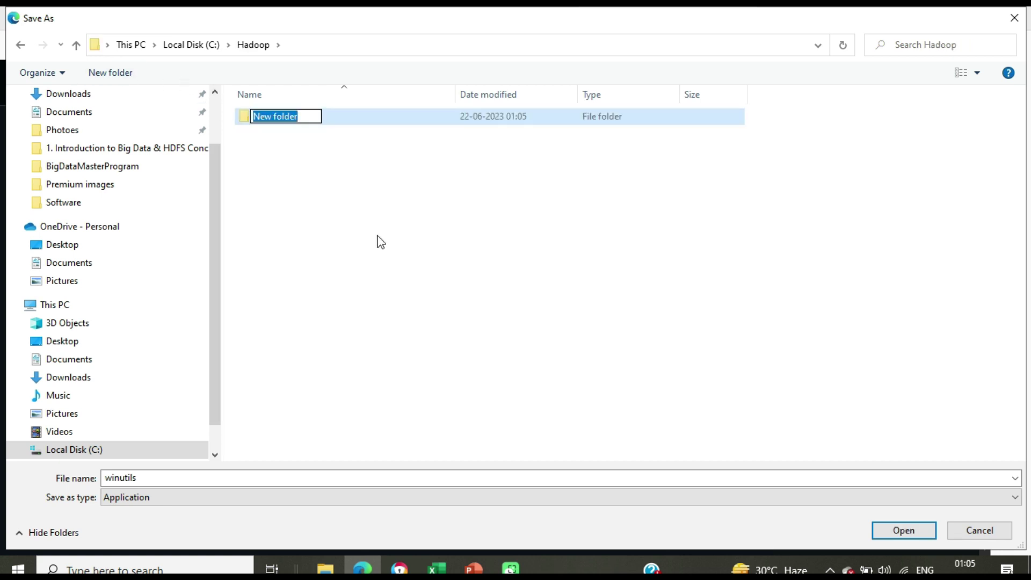
text(bin)
key(Return)
key(Return)
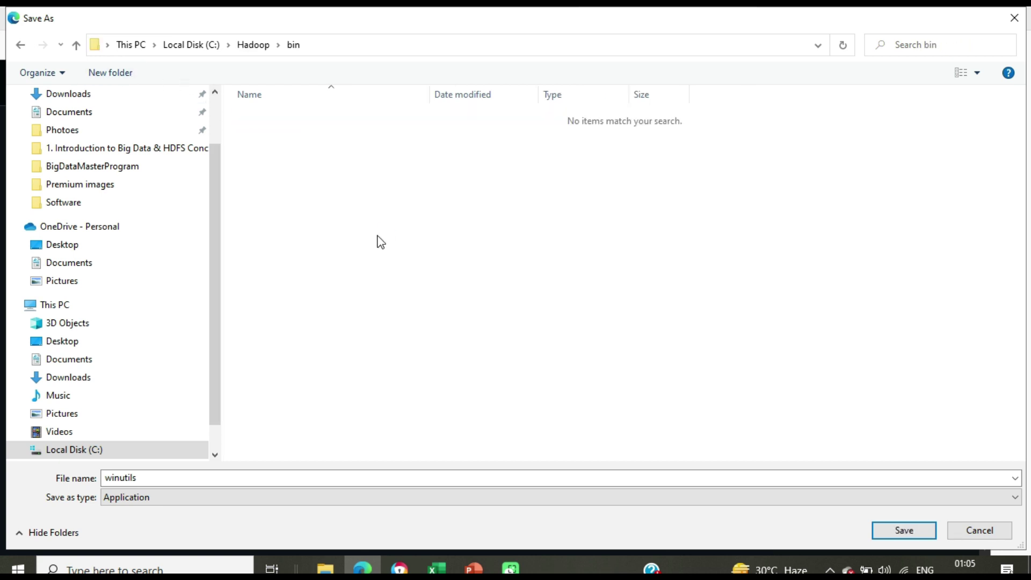
click(904, 529)
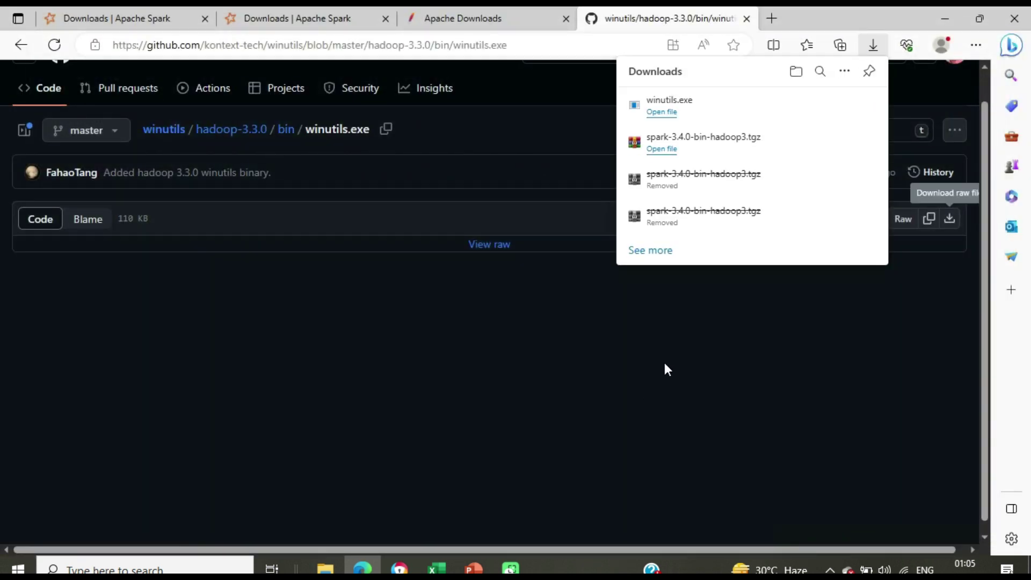
- Show the downloaded winutils.exe in its folder and copy the folder path C:\Hadoop\bin
click(821, 104)
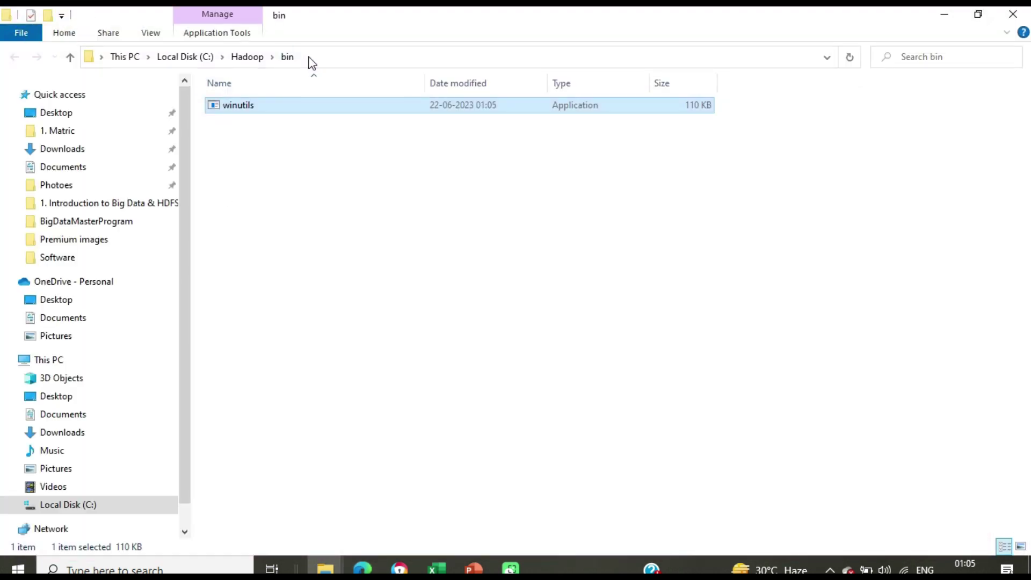
click(312, 57)
key(ctrl+c)
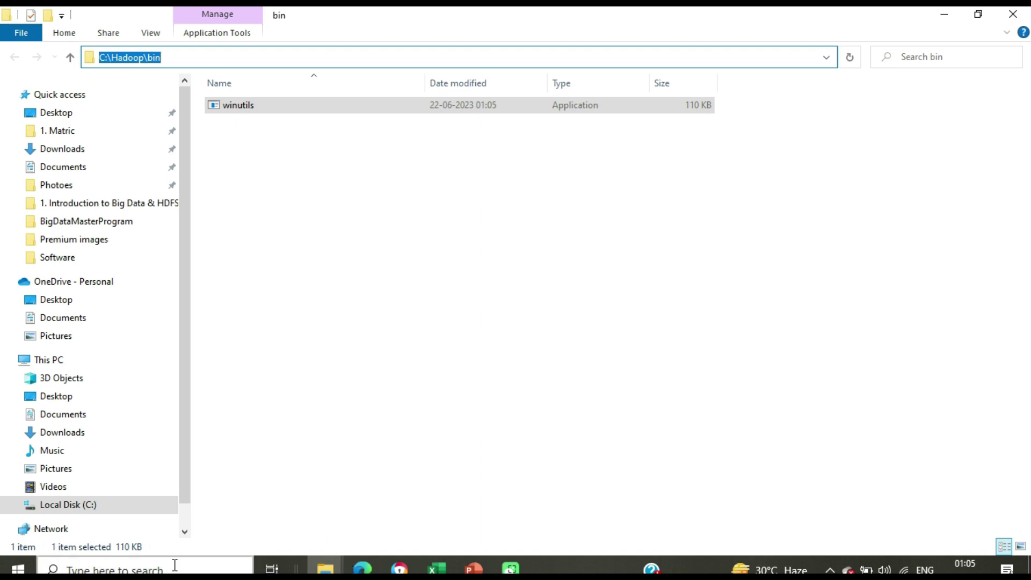
- Search Windows for the system environment variables settings and open the Environment Variables dialog
click(194, 568)
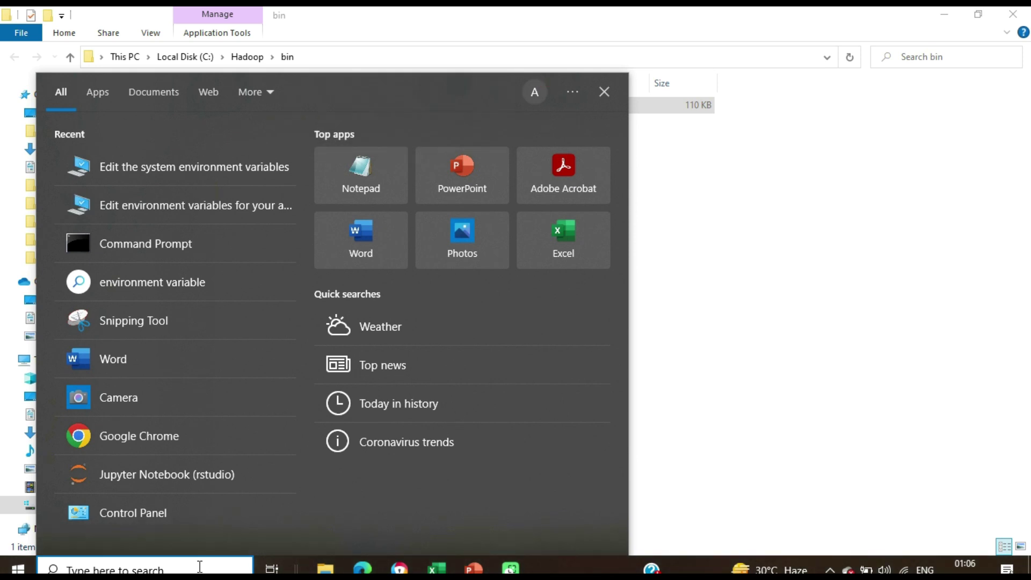
text(en)
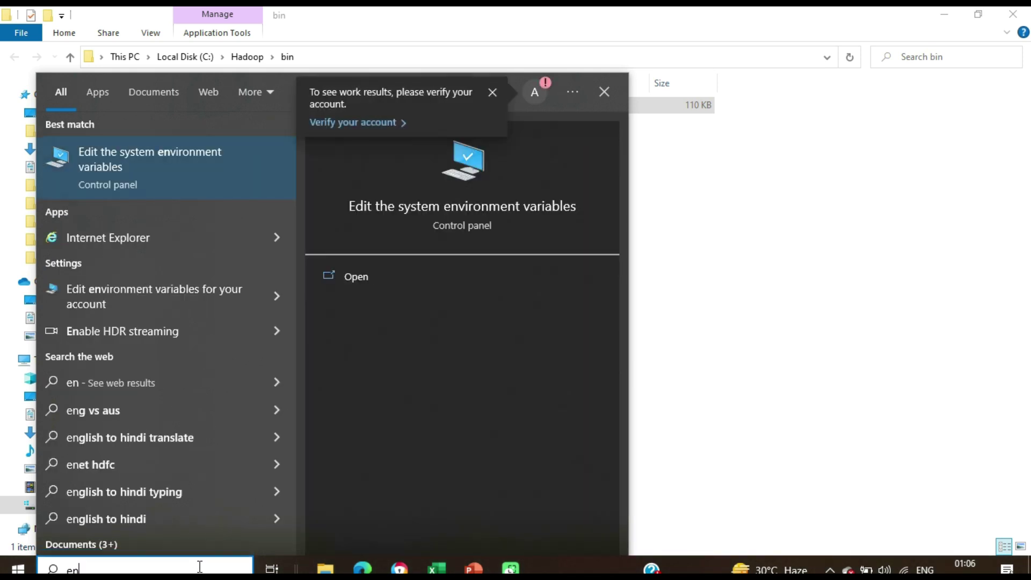
text(vir)
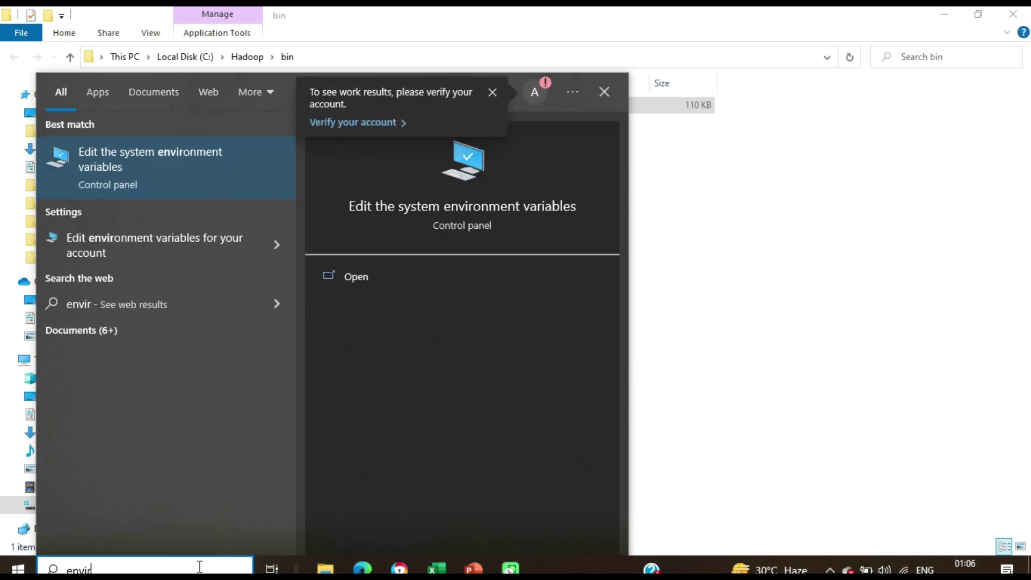
click(481, 212)
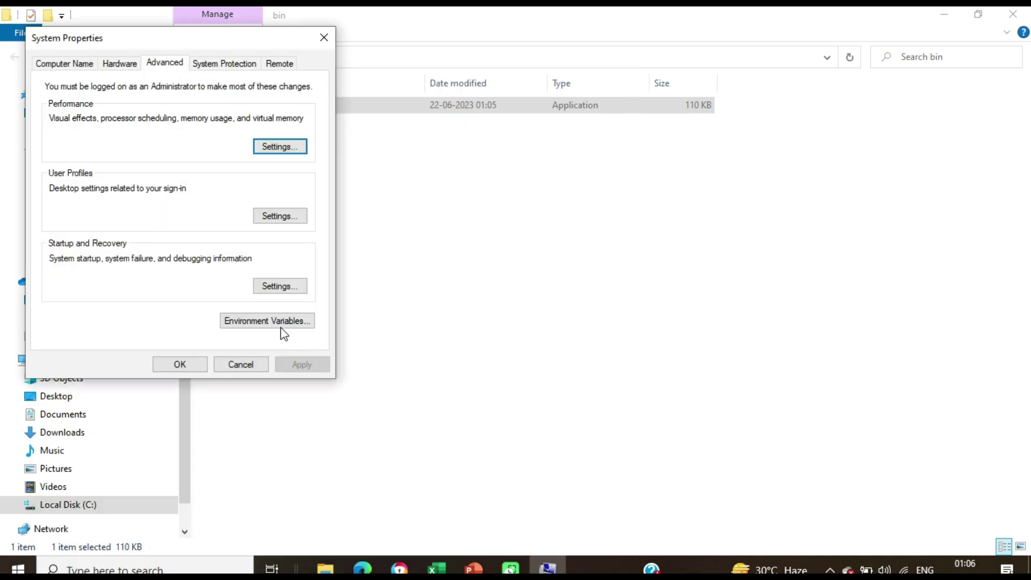
click(281, 327)
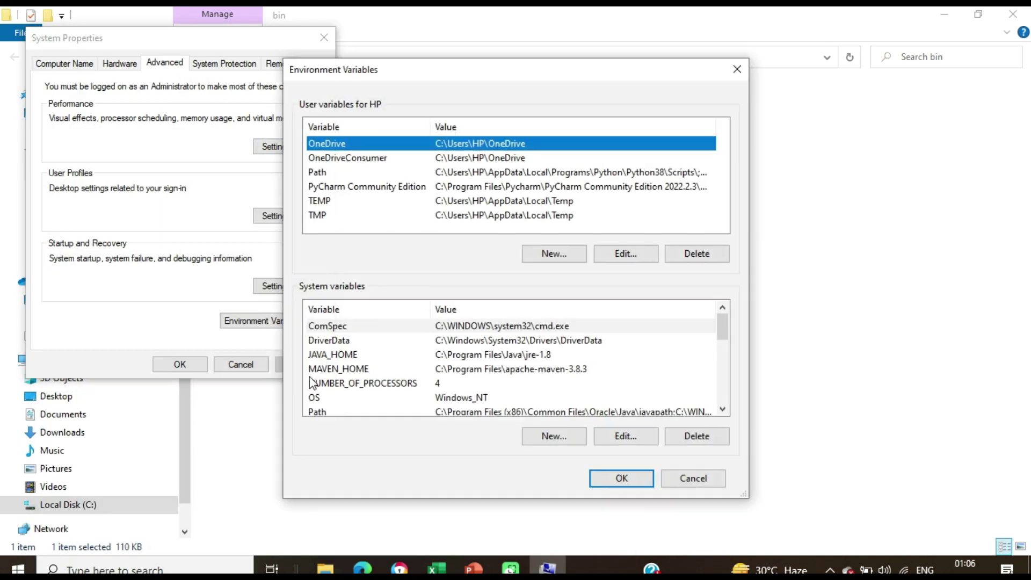
- Create a system variable named HADOOP_HOME with the value C:\Hadoop
click(546, 440)
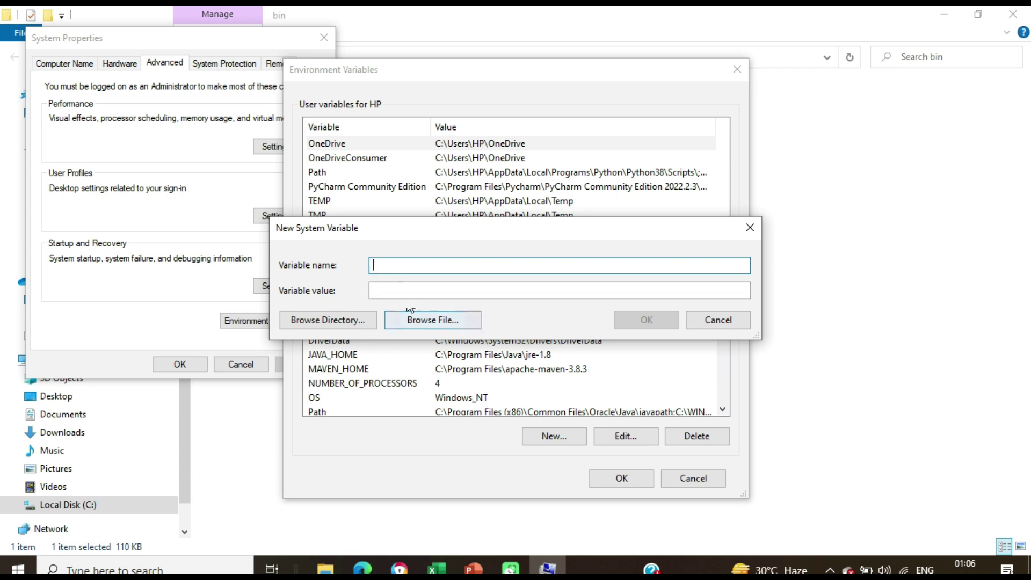
text(HADOOP_HOME)
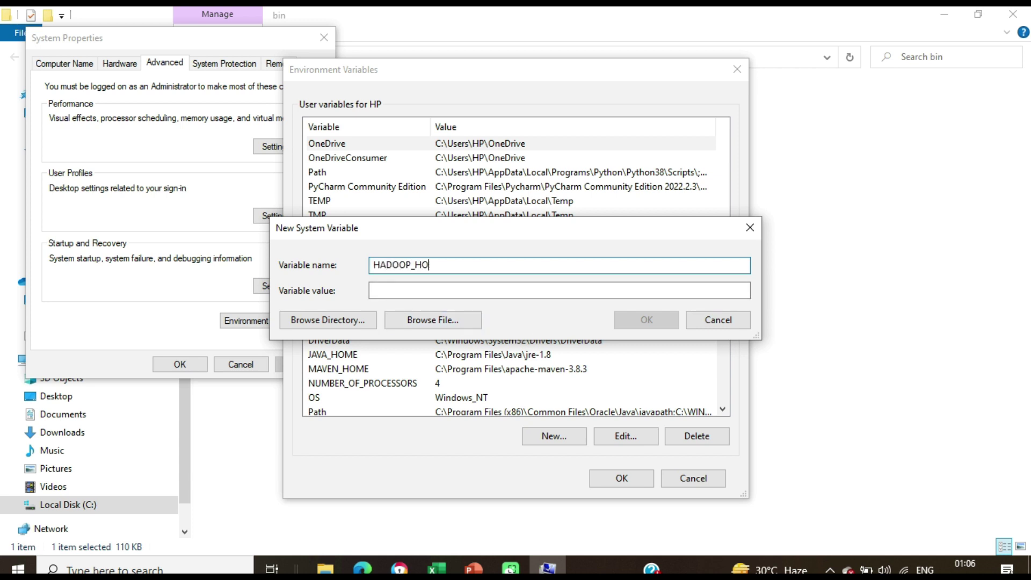
click(379, 290)
key(ctrl+v)
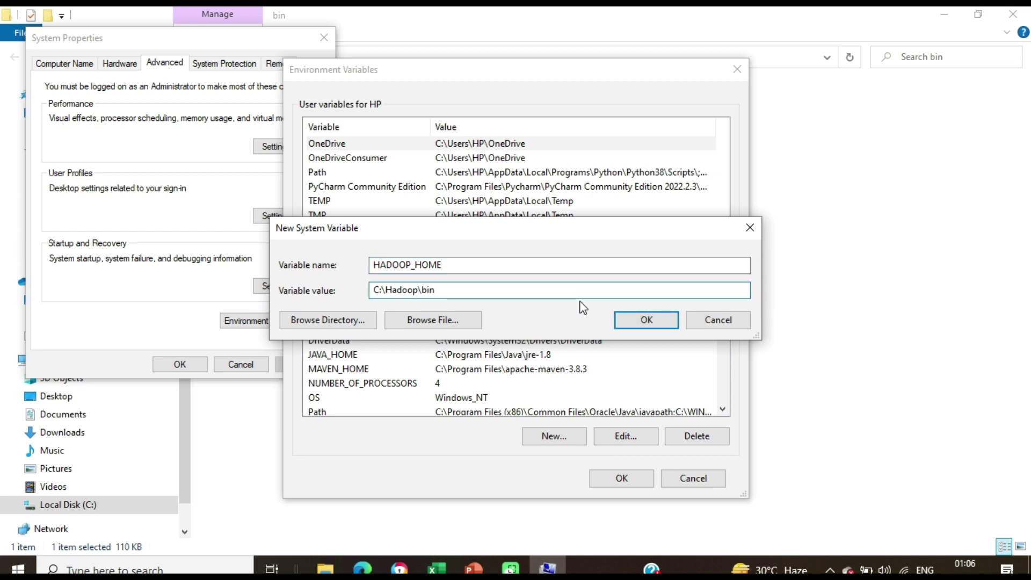
key(BackSpace)
key(BackSpace)
key(BackSpace)
key(BackSpace)
key(ctrl+a)
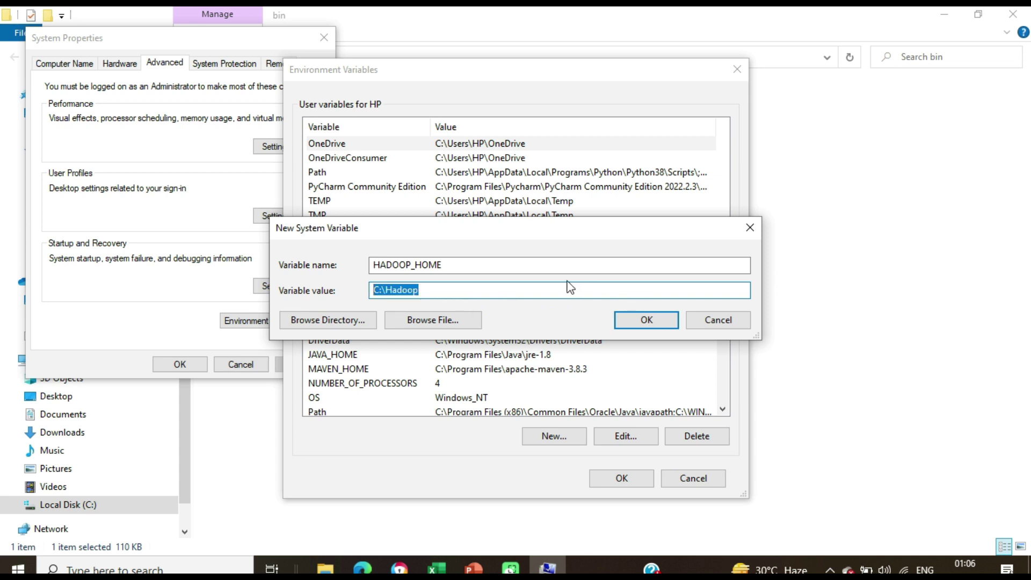
click(644, 329)
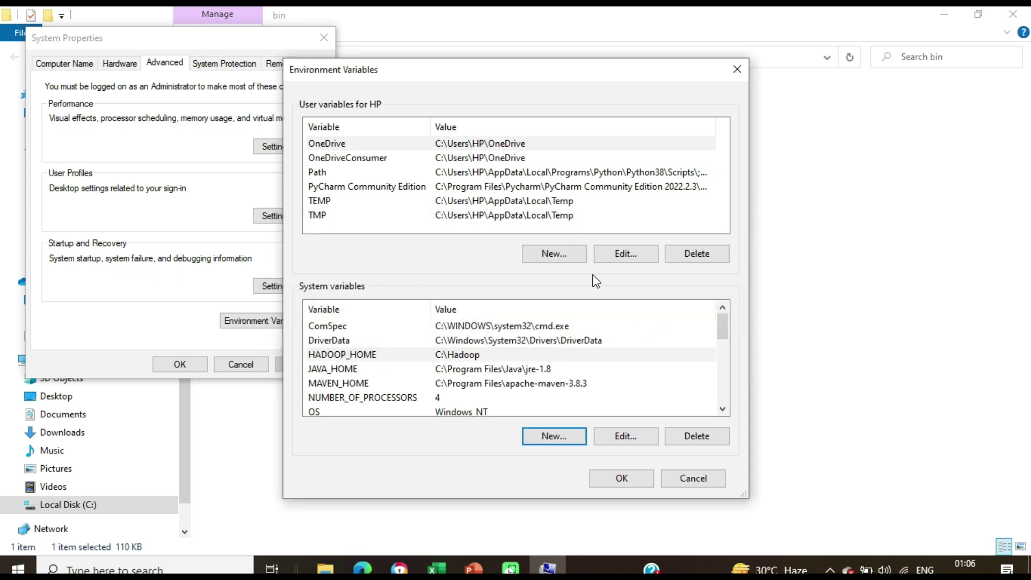
- Add the entry %HADOOP_HOME%\bin to the system Path variable and accept the changes in all open dialogs
click(722, 409)
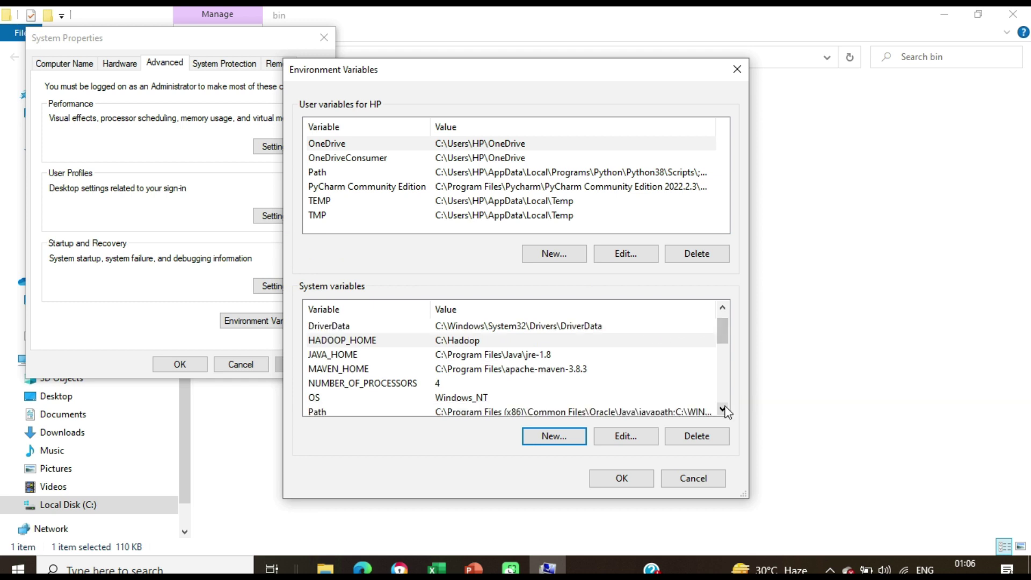
click(723, 409)
double_click(723, 410)
double_click(723, 409)
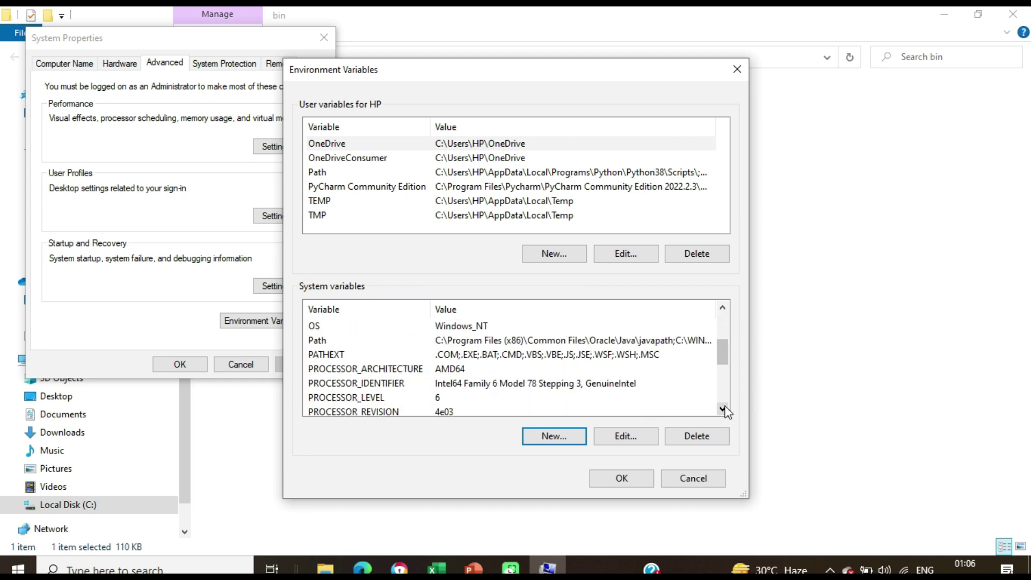
double_click(318, 341)
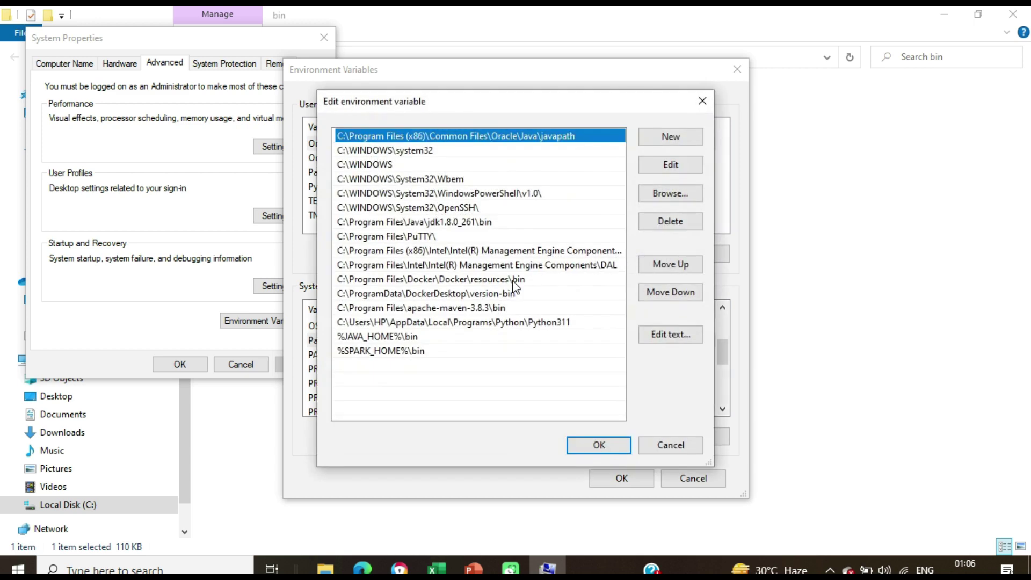
click(665, 140)
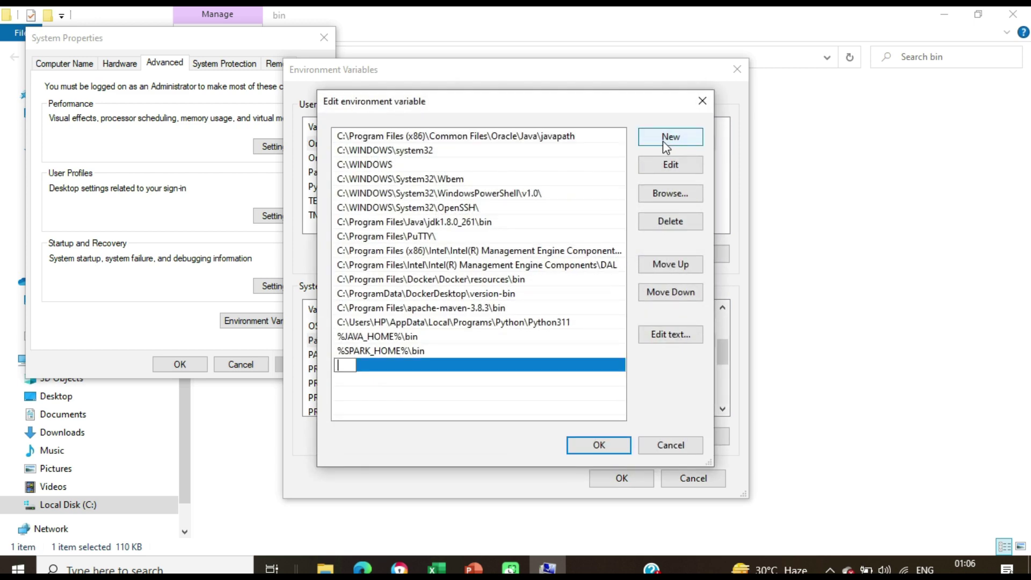
text(%HAD)
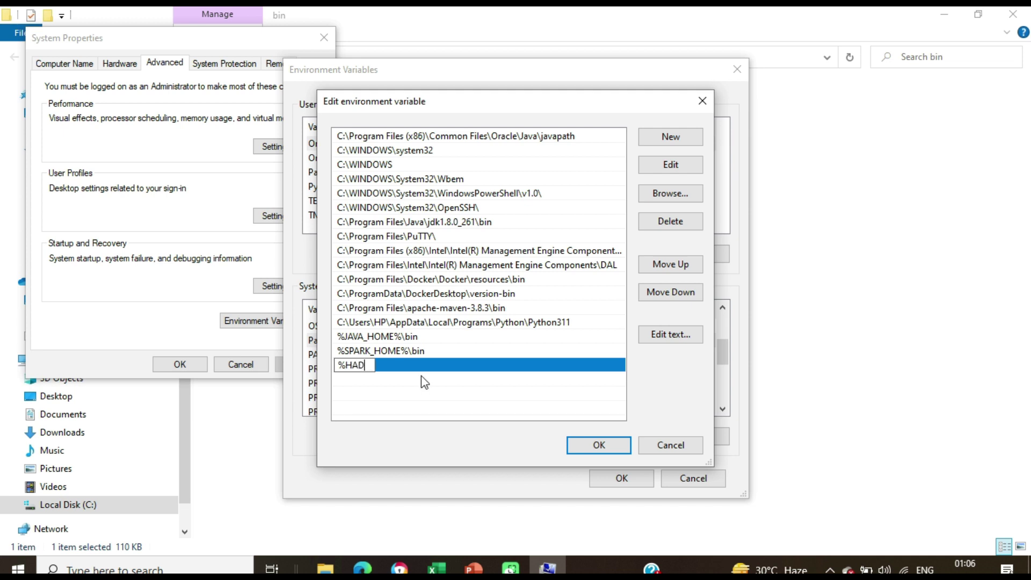
text(OOP_HOME%\bin)
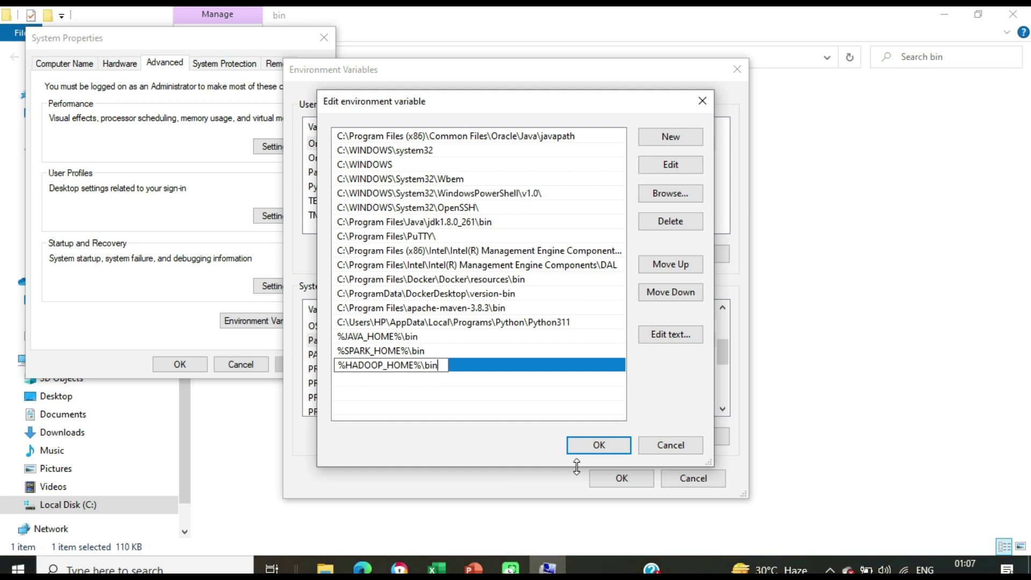
click(590, 446)
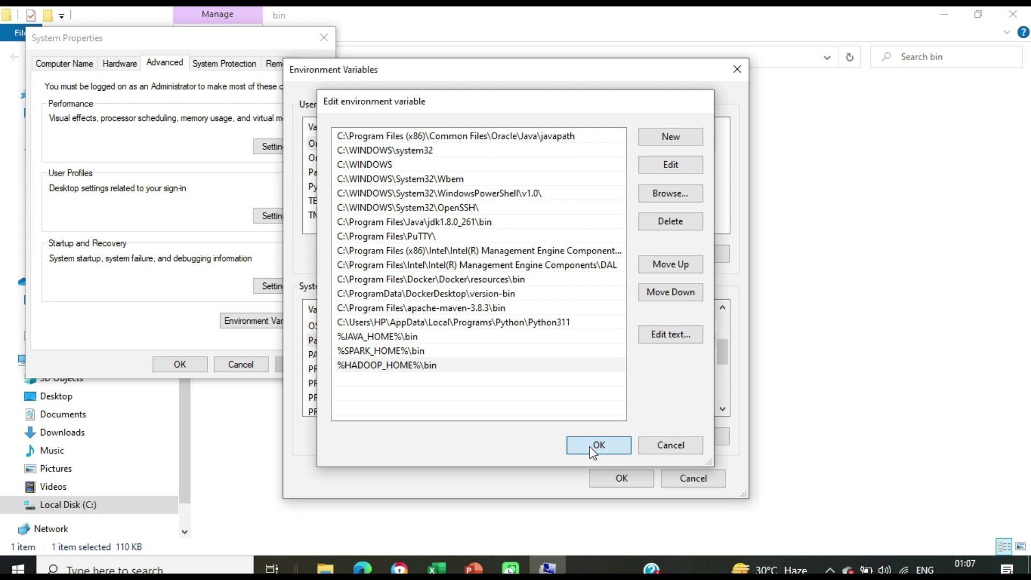
click(592, 450)
click(609, 482)
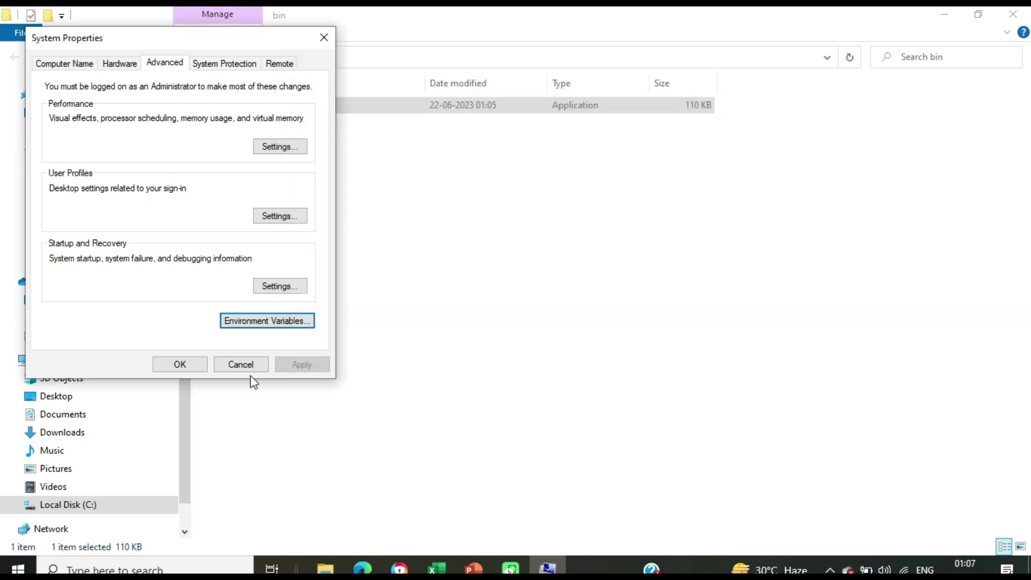
click(178, 365)
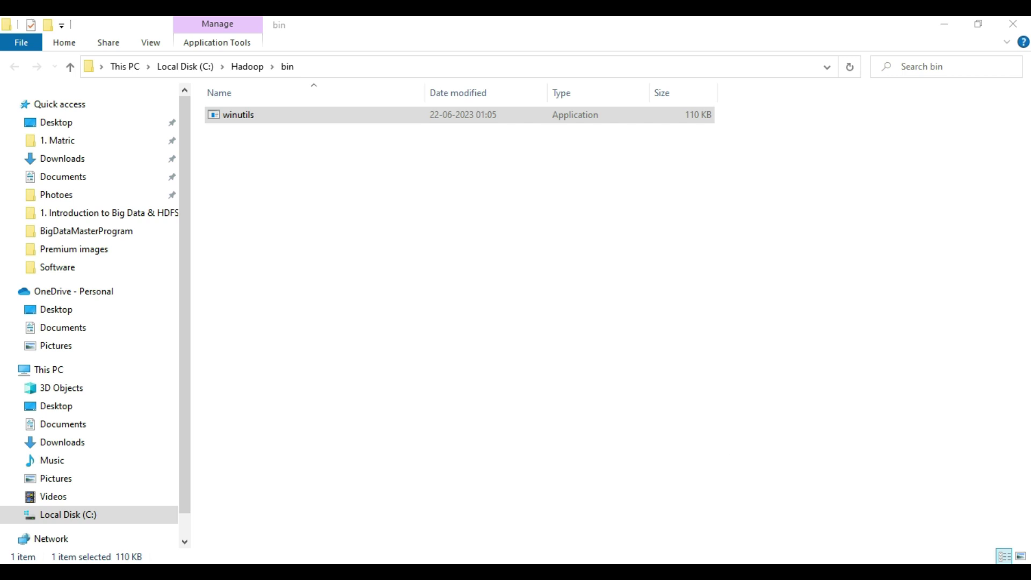
- Open Command Prompt, run pyspark and check the Spark version in the startup output
key(super+s)
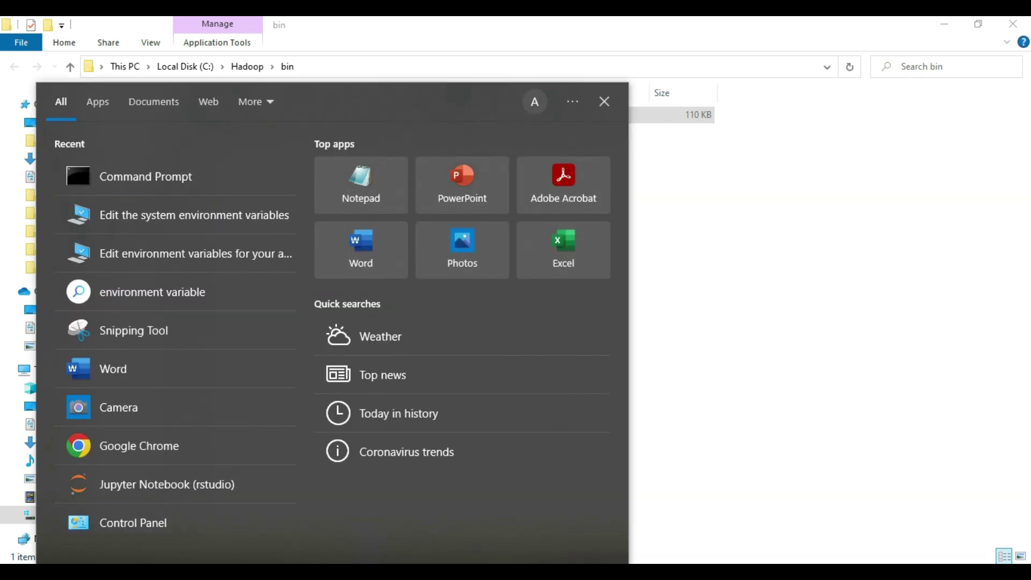
text(cmd)
key(Return)
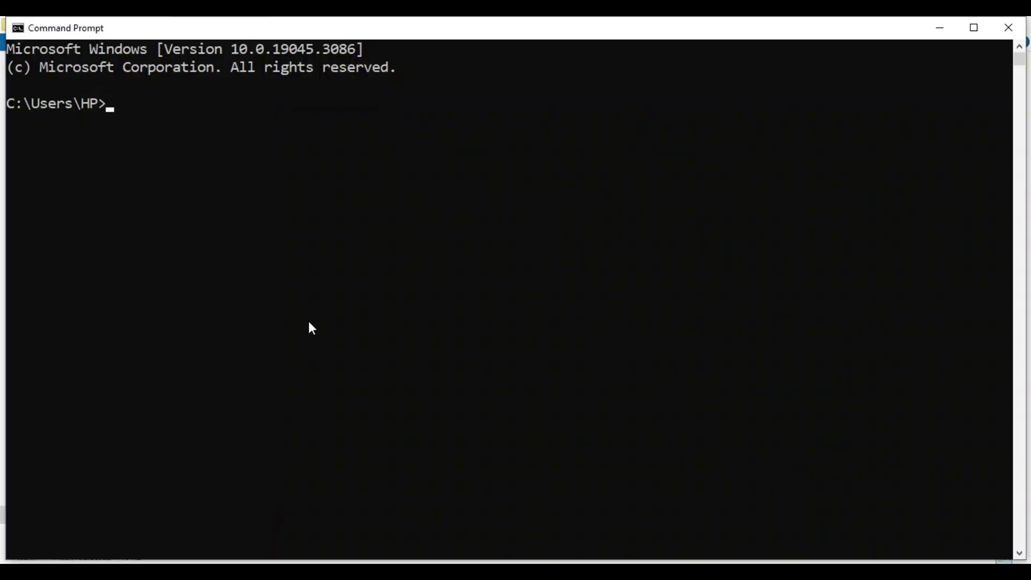
text(pyspark)
key(Return)
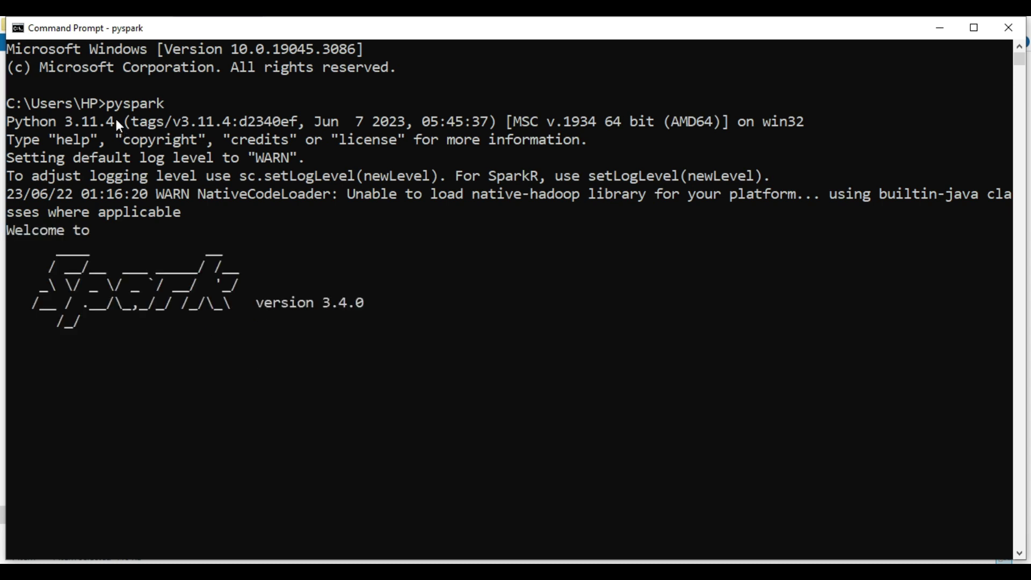
drag(100, 104, 140, 108)
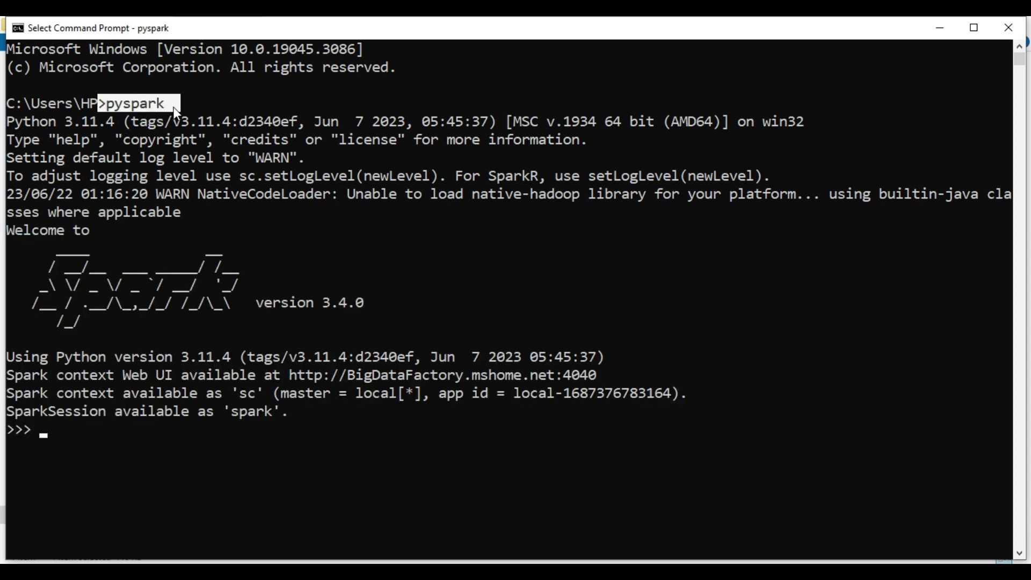
click(253, 304)
drag(252, 305, 380, 304)
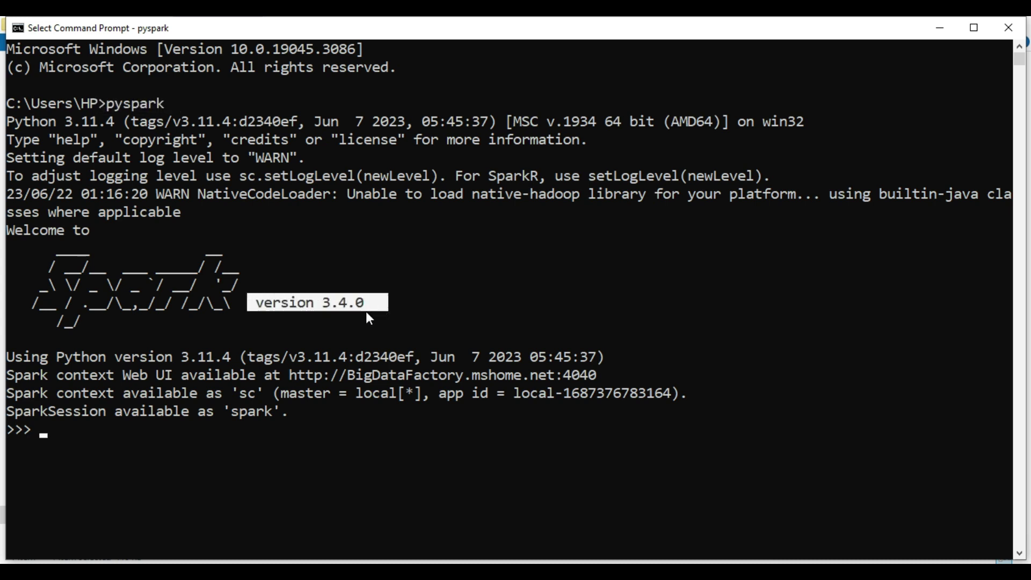
click(142, 320)
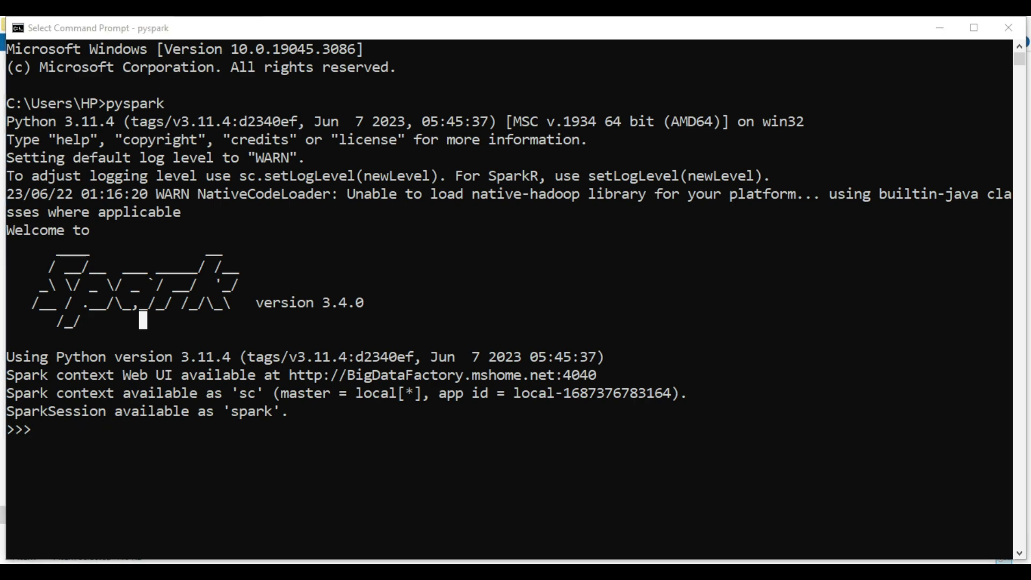
- Open a second Command Prompt window and run spark-shell
key(super)
text(c)
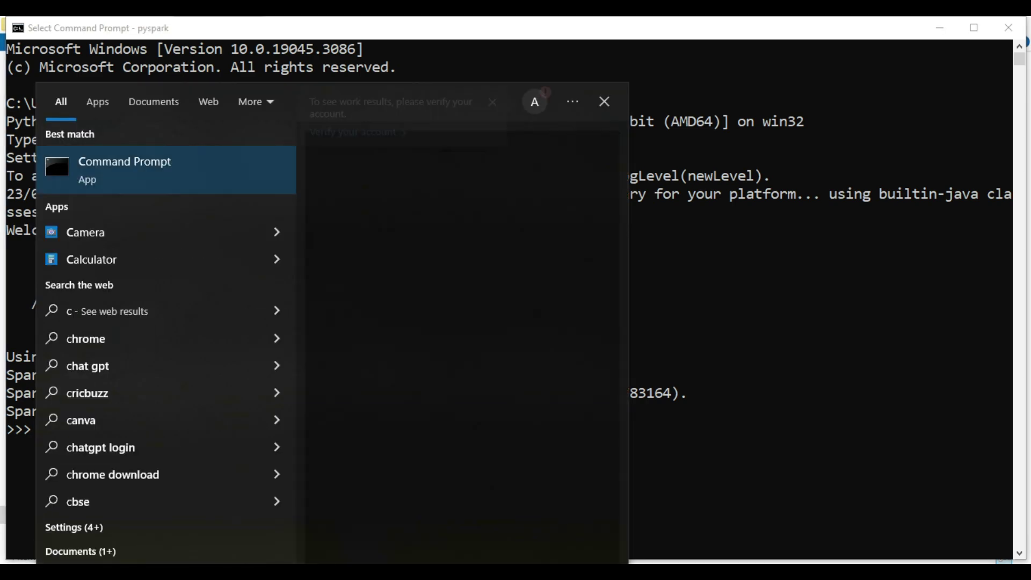
text(md)
key(Return)
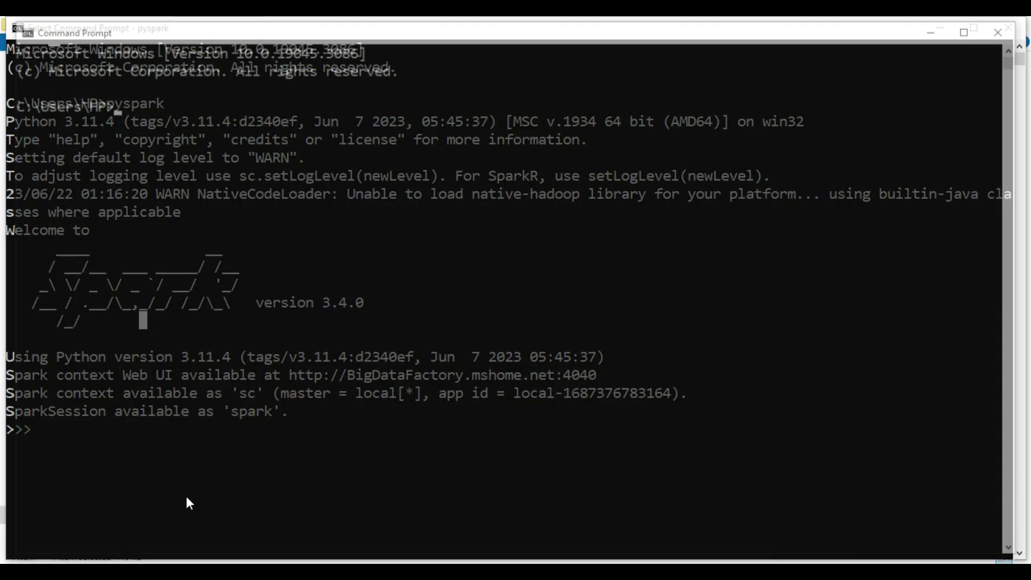
text(spark)
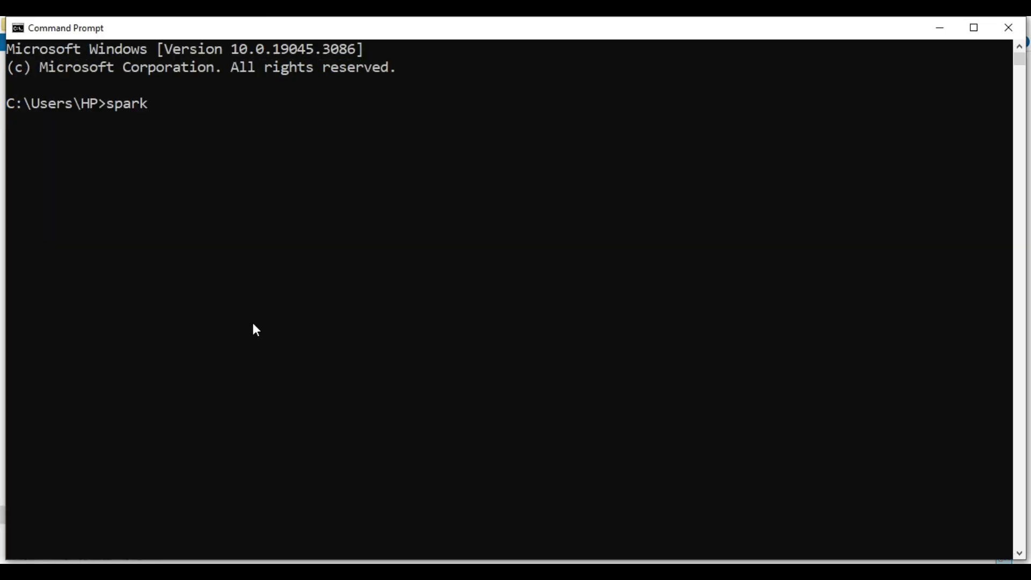
text(-shell)
key(Return)
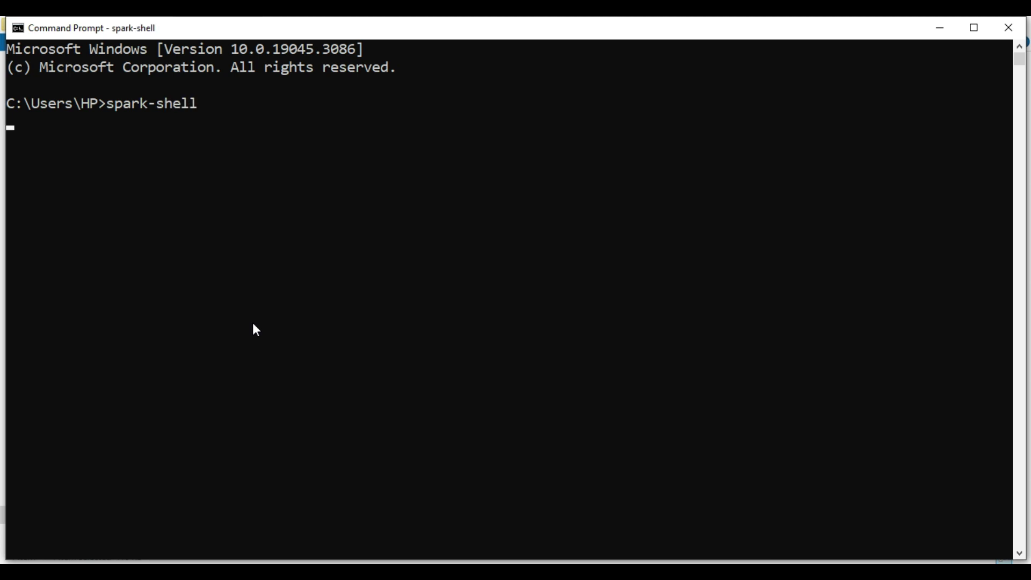